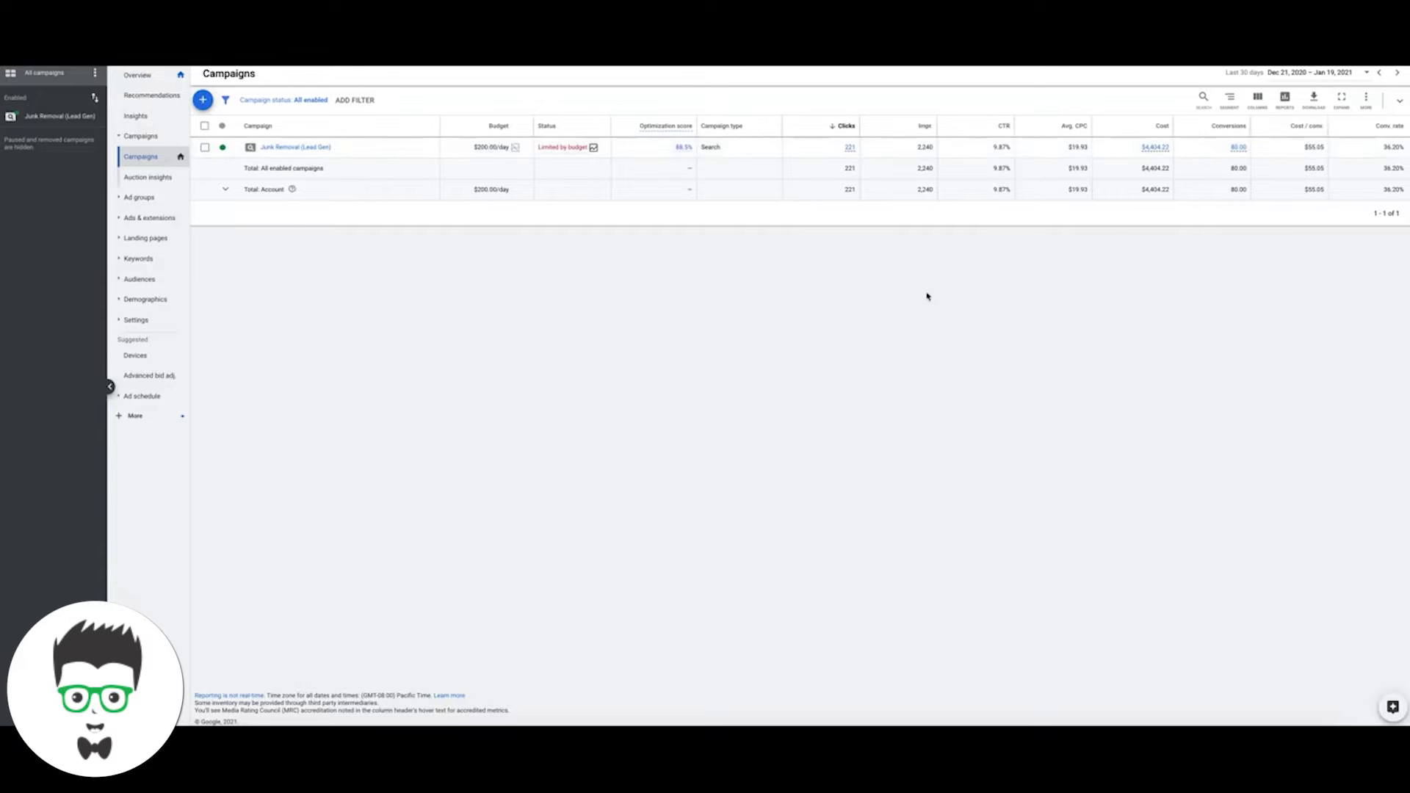
Open the Reports page showing predefined report templates and the saved 'google report'
{"action": "left_click", "coordinate": [1286, 99]}
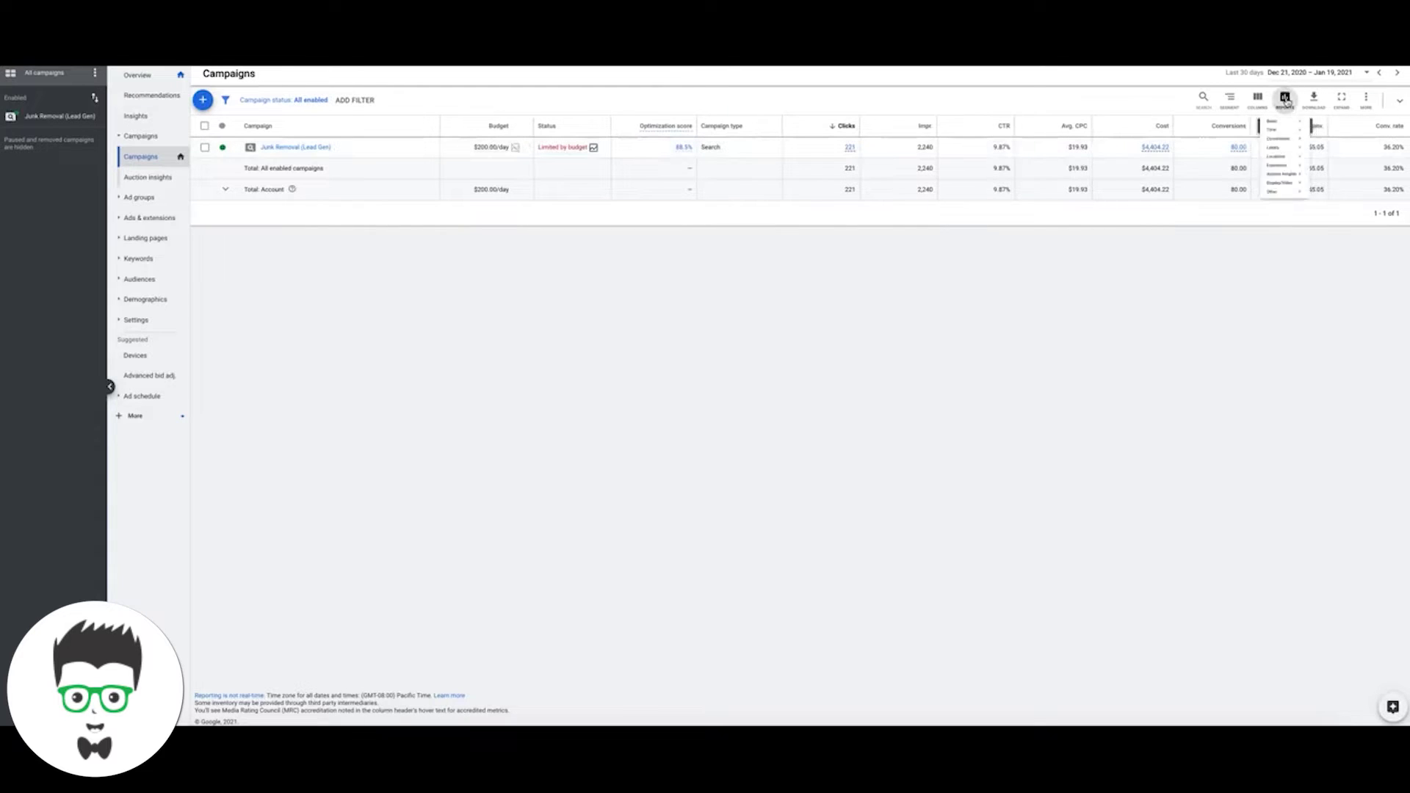
{"action": "mouse_move", "coordinate": [1263, 128]}
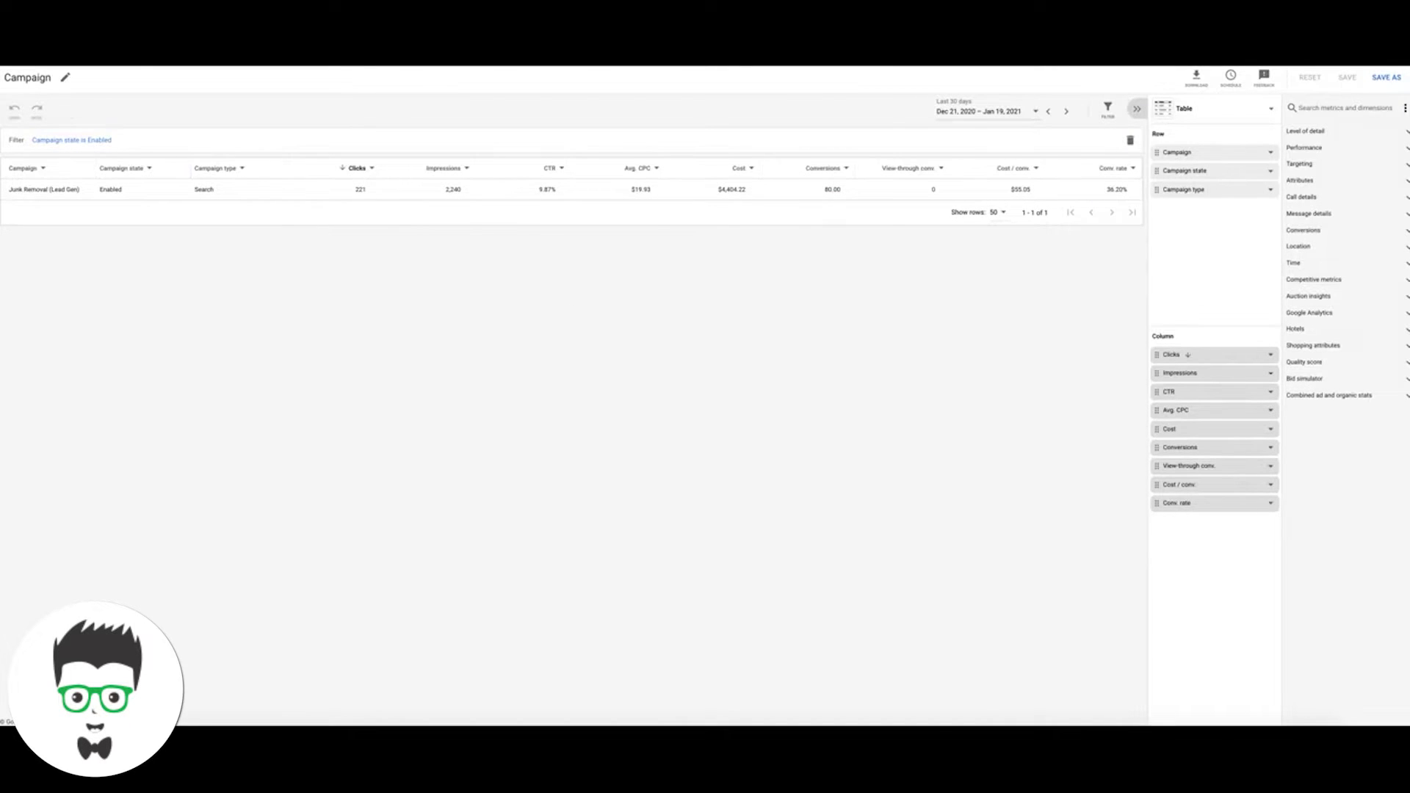
{"action": "scroll", "coordinate": [195, 154], "scroll_direction": "up", "scroll_amount": 1}
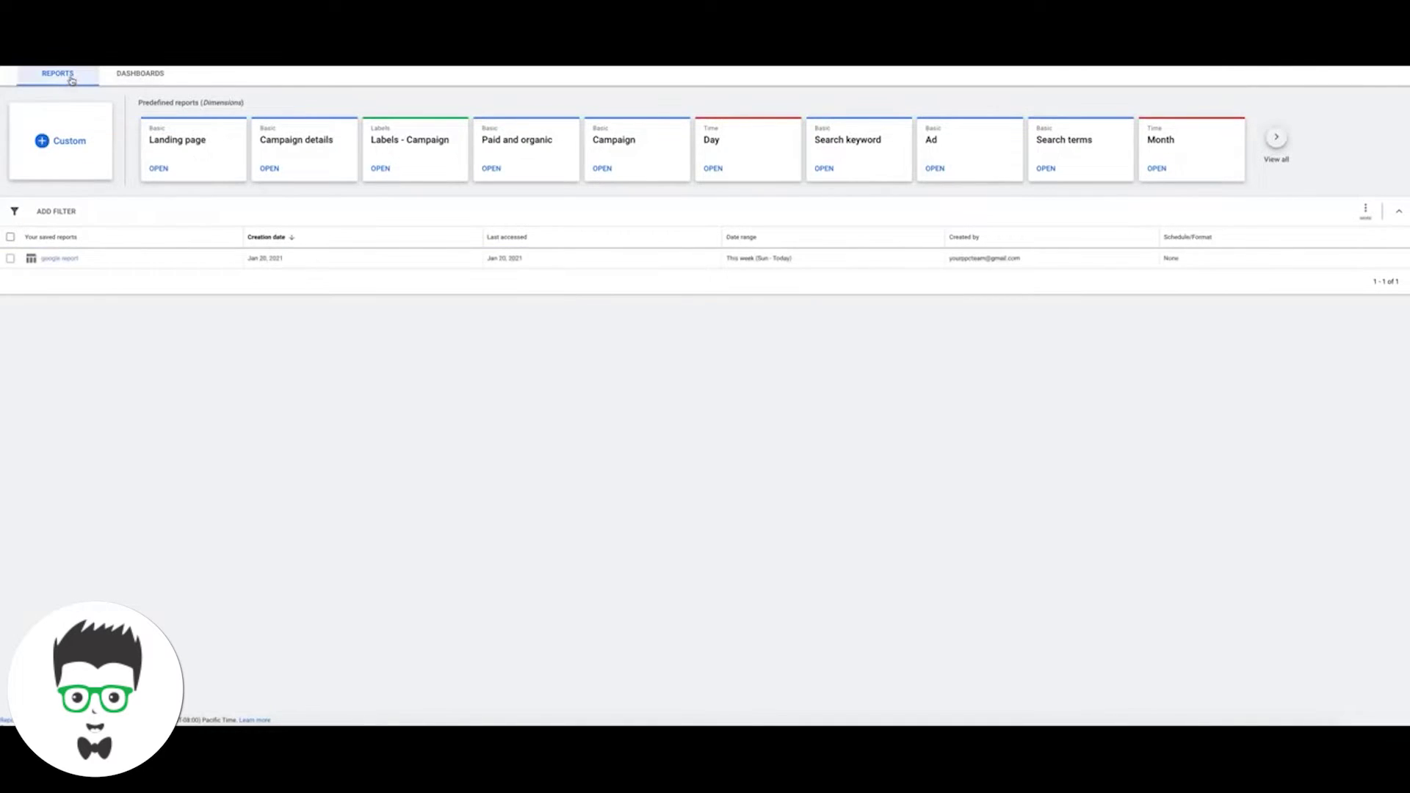
Go to the Dashboards list to start a new Untitled dashboard
{"action": "left_click", "coordinate": [136, 82]}
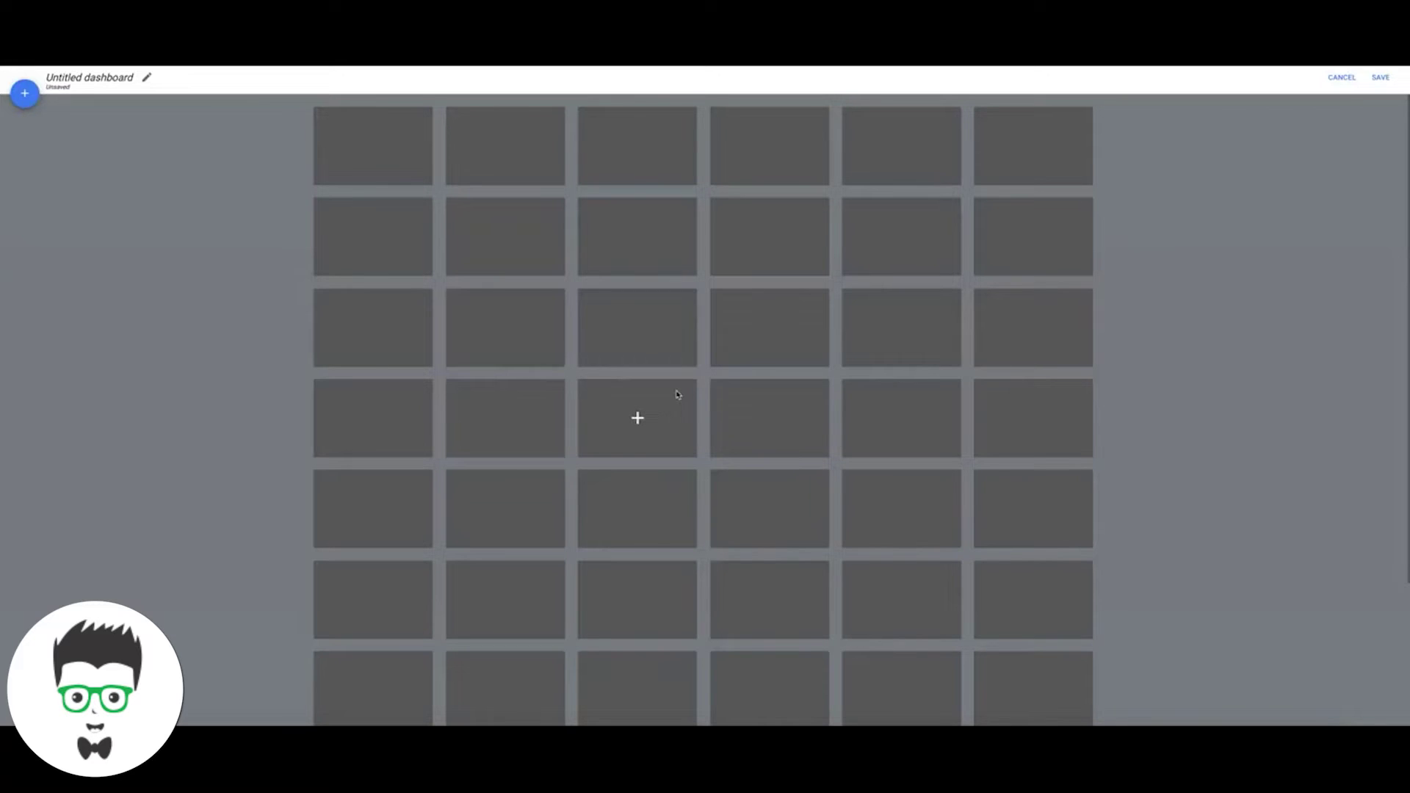
{"action": "left_click", "coordinate": [373, 146]}
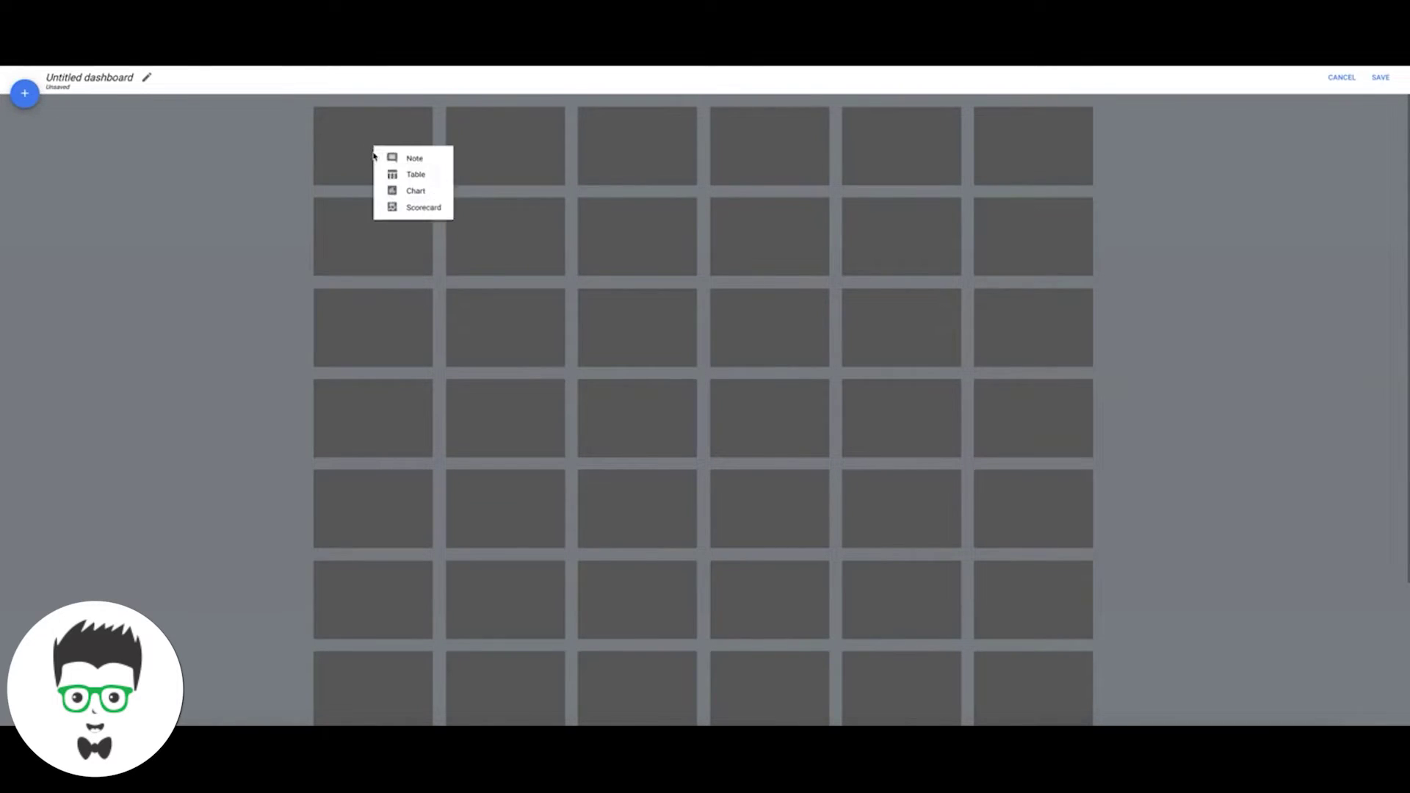
{"action": "left_click", "coordinate": [411, 191]}
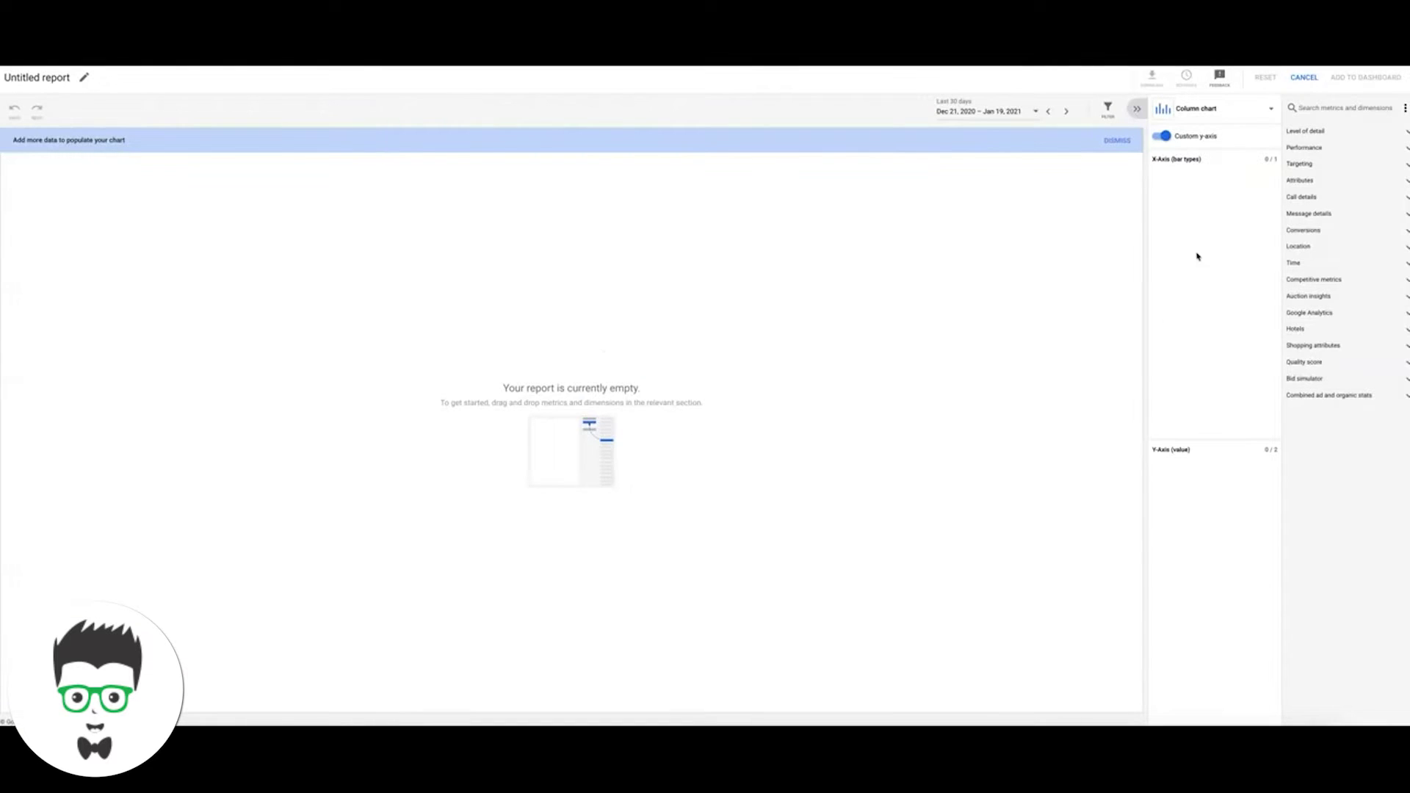
{"action": "left_click", "coordinate": [1306, 148]}
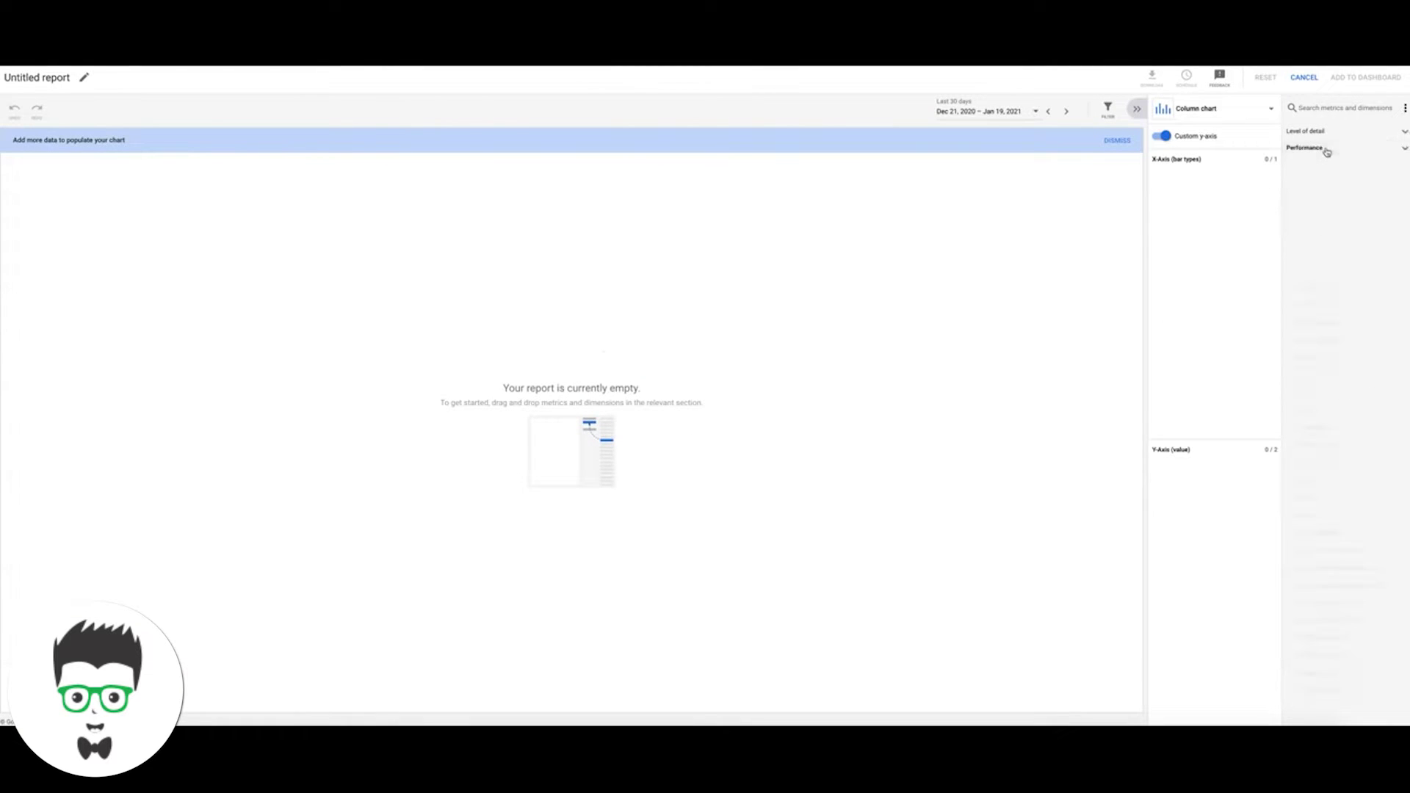
{"action": "left_click", "coordinate": [1313, 165]}
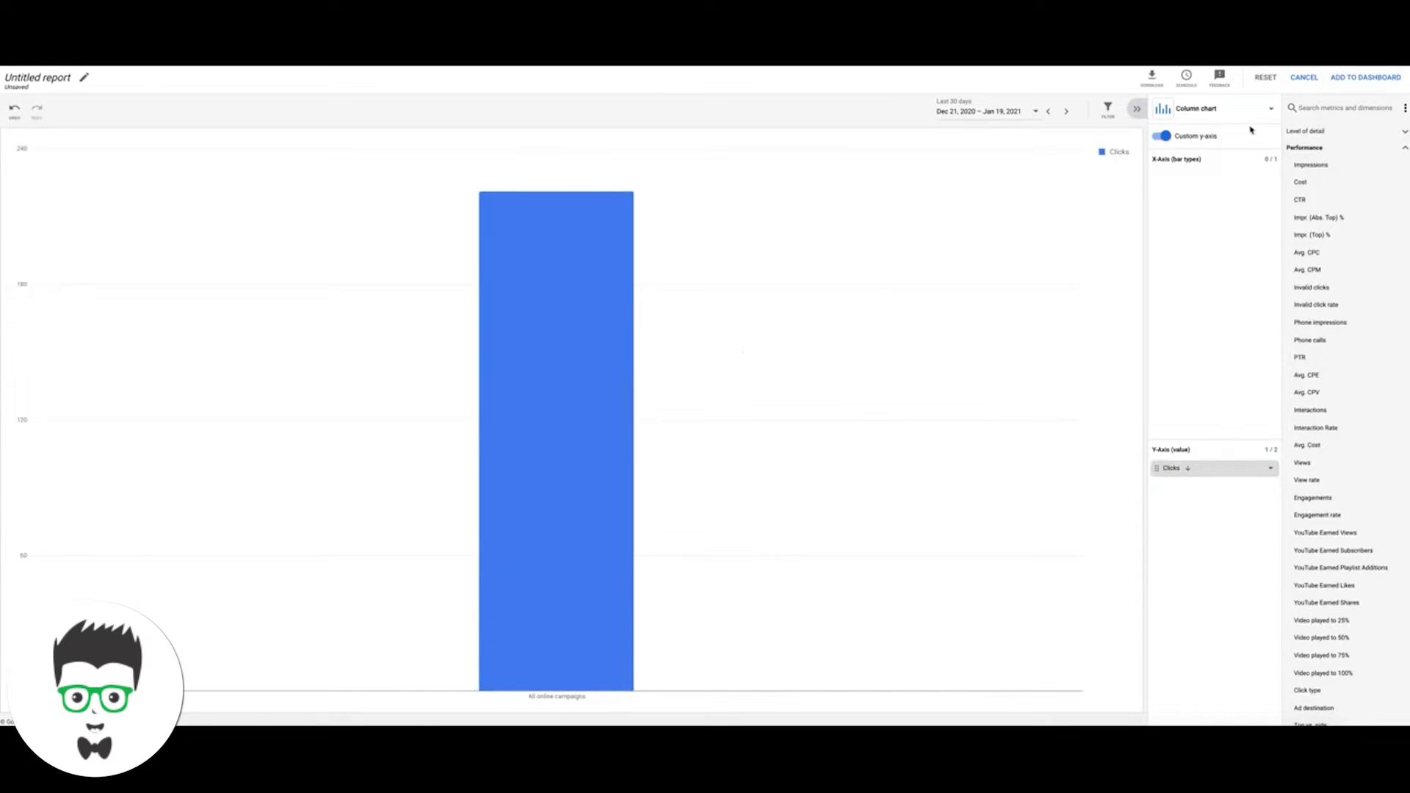
{"action": "left_click", "coordinate": [1304, 77]}
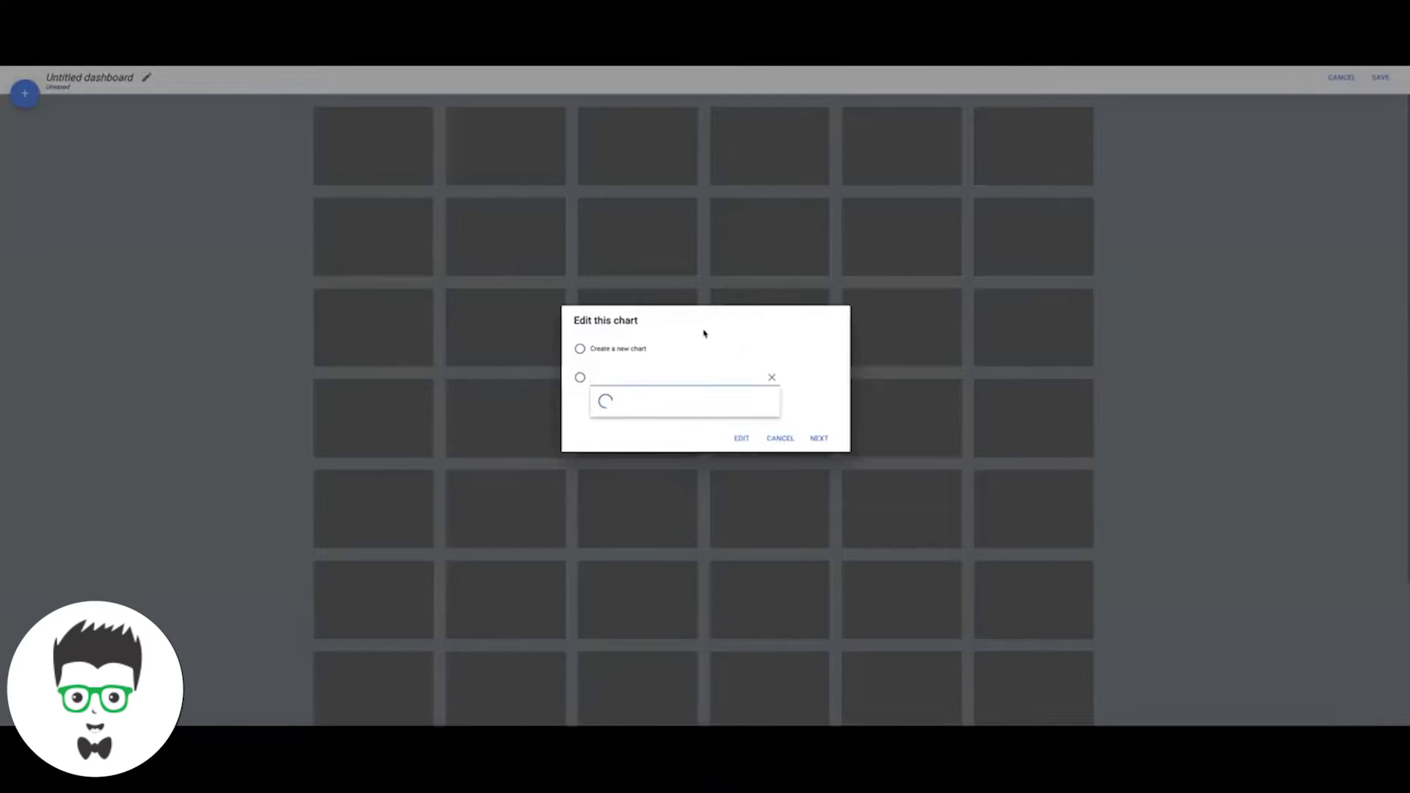
{"action": "left_click", "coordinate": [780, 438]}
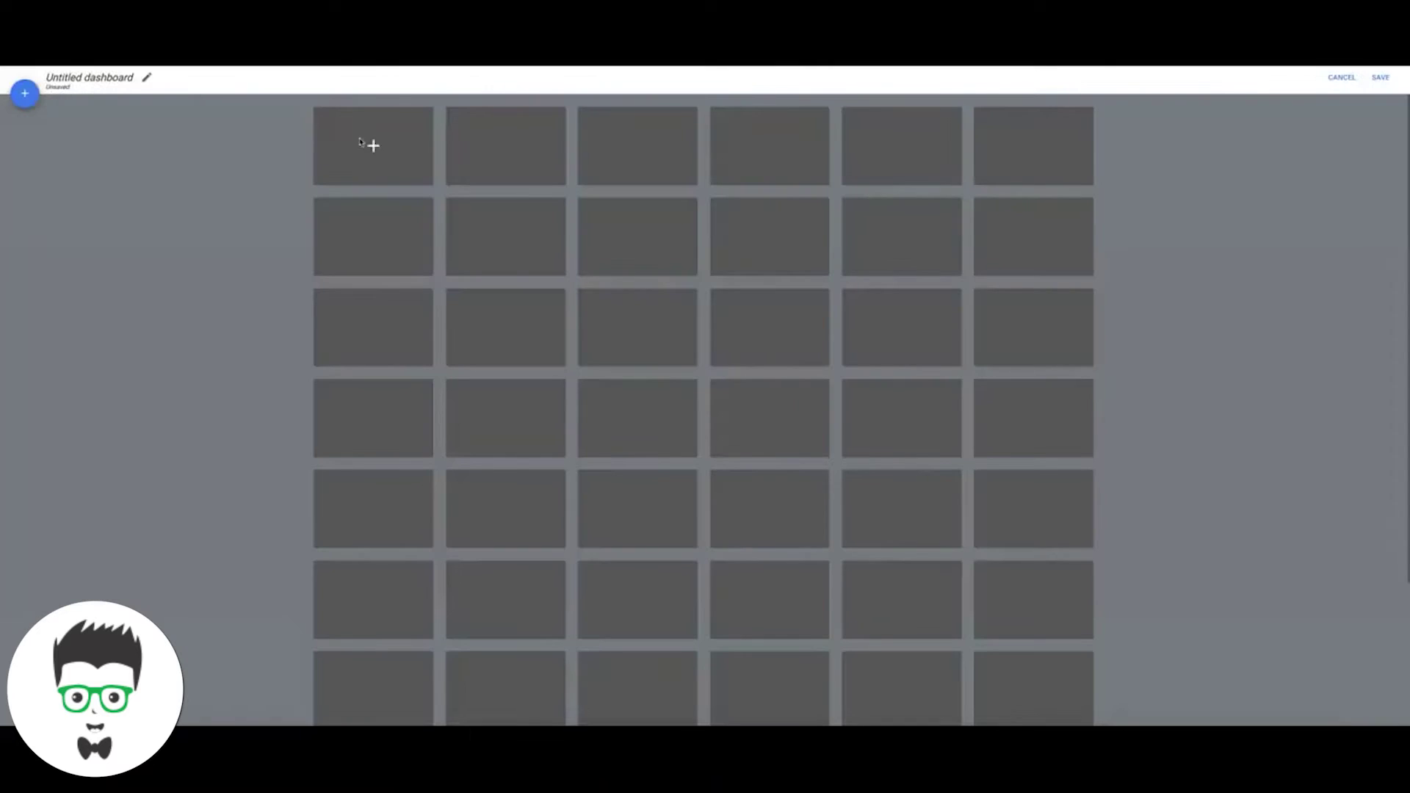
Put a scorecard in the top-left tile using the Clicks metric over the last 7 days
{"action": "left_click", "coordinate": [373, 146]}
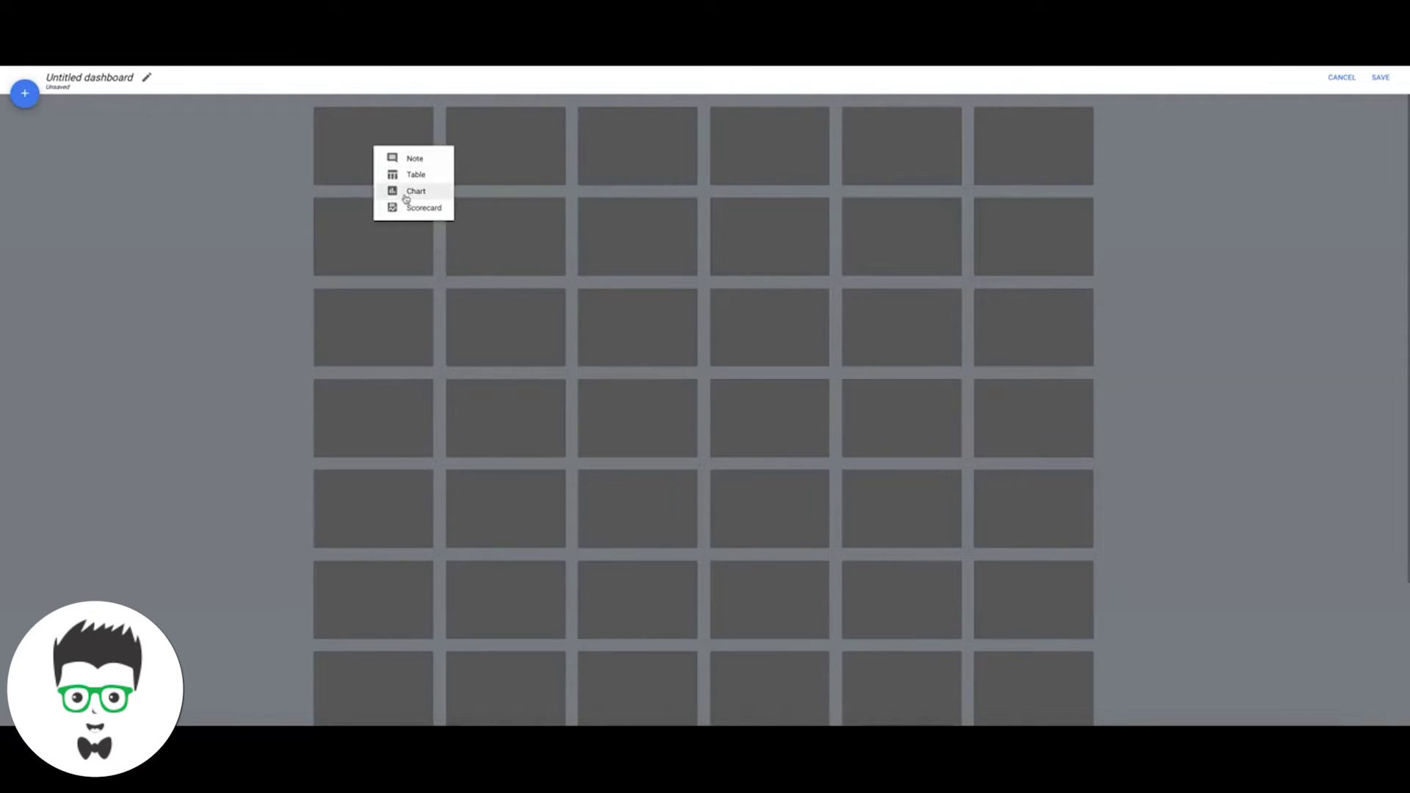
{"action": "left_click", "coordinate": [412, 211]}
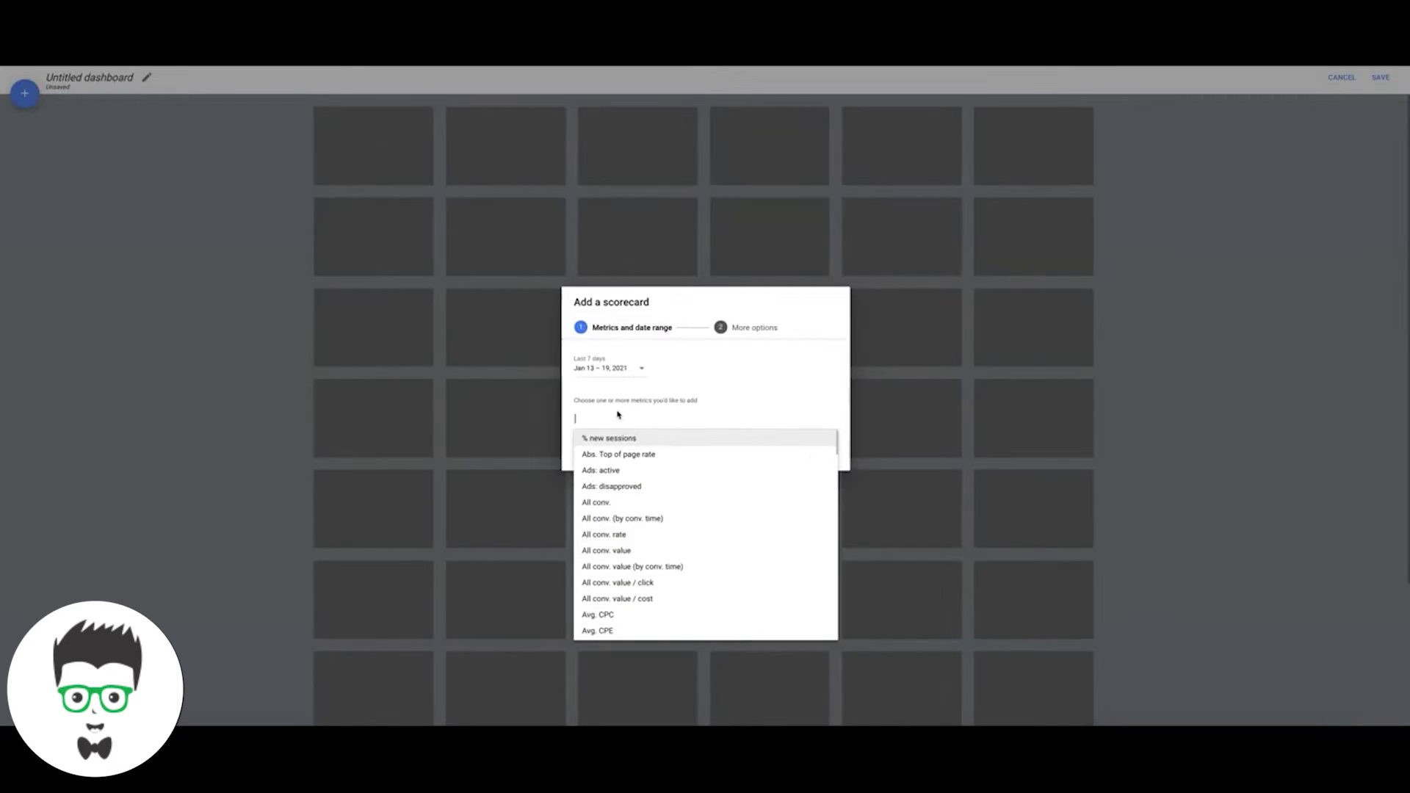
{"action": "left_click", "coordinate": [610, 371]}
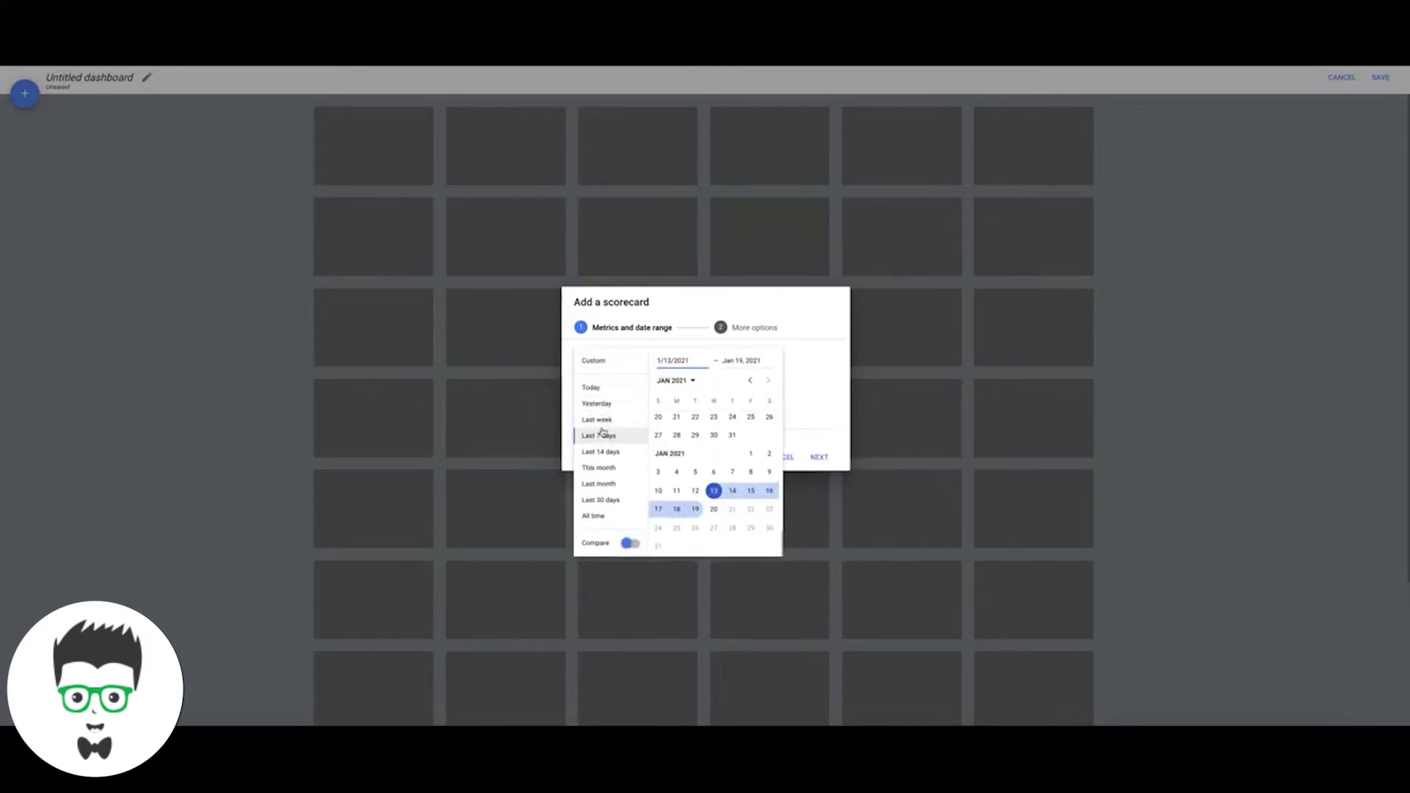
{"action": "left_click", "coordinate": [602, 436]}
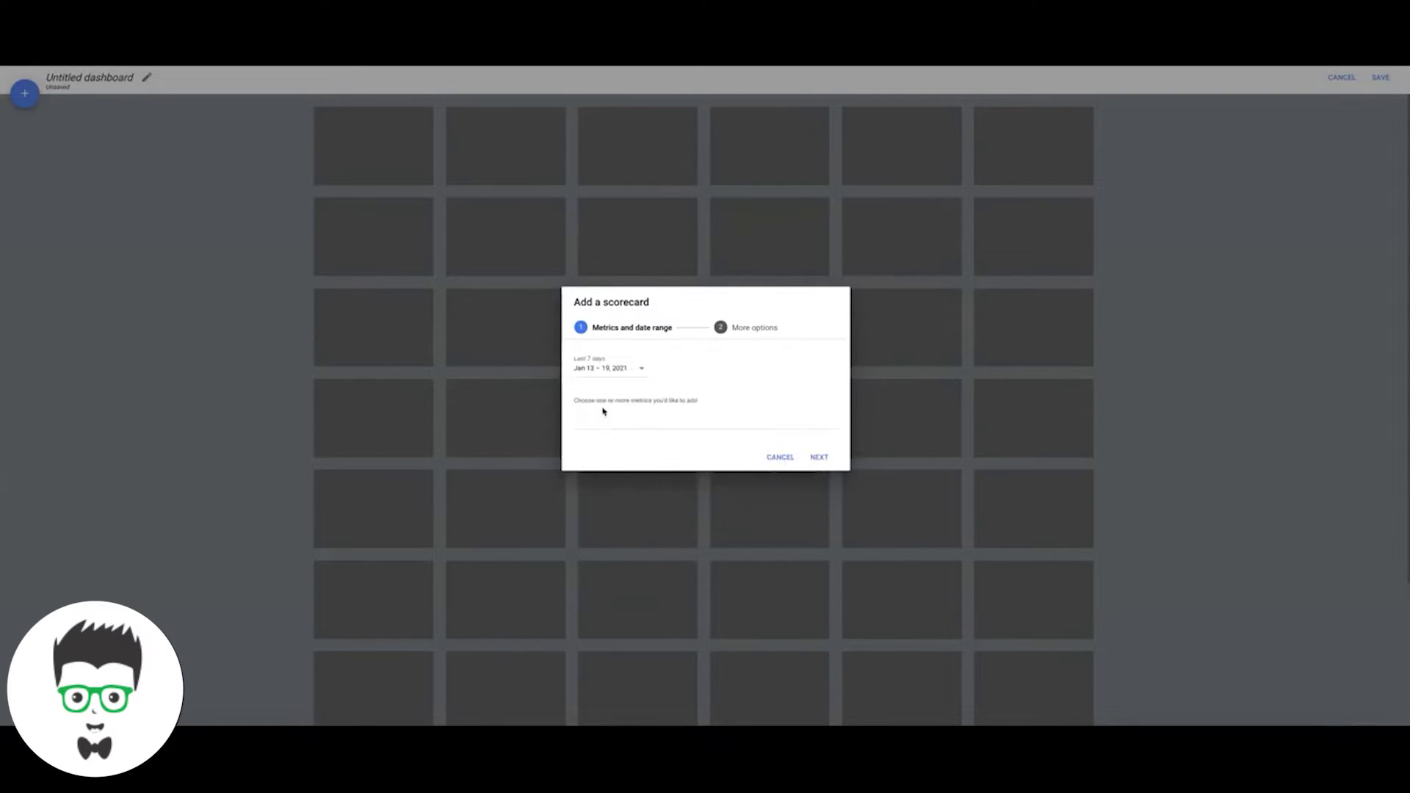
{"action": "left_click", "coordinate": [608, 413]}
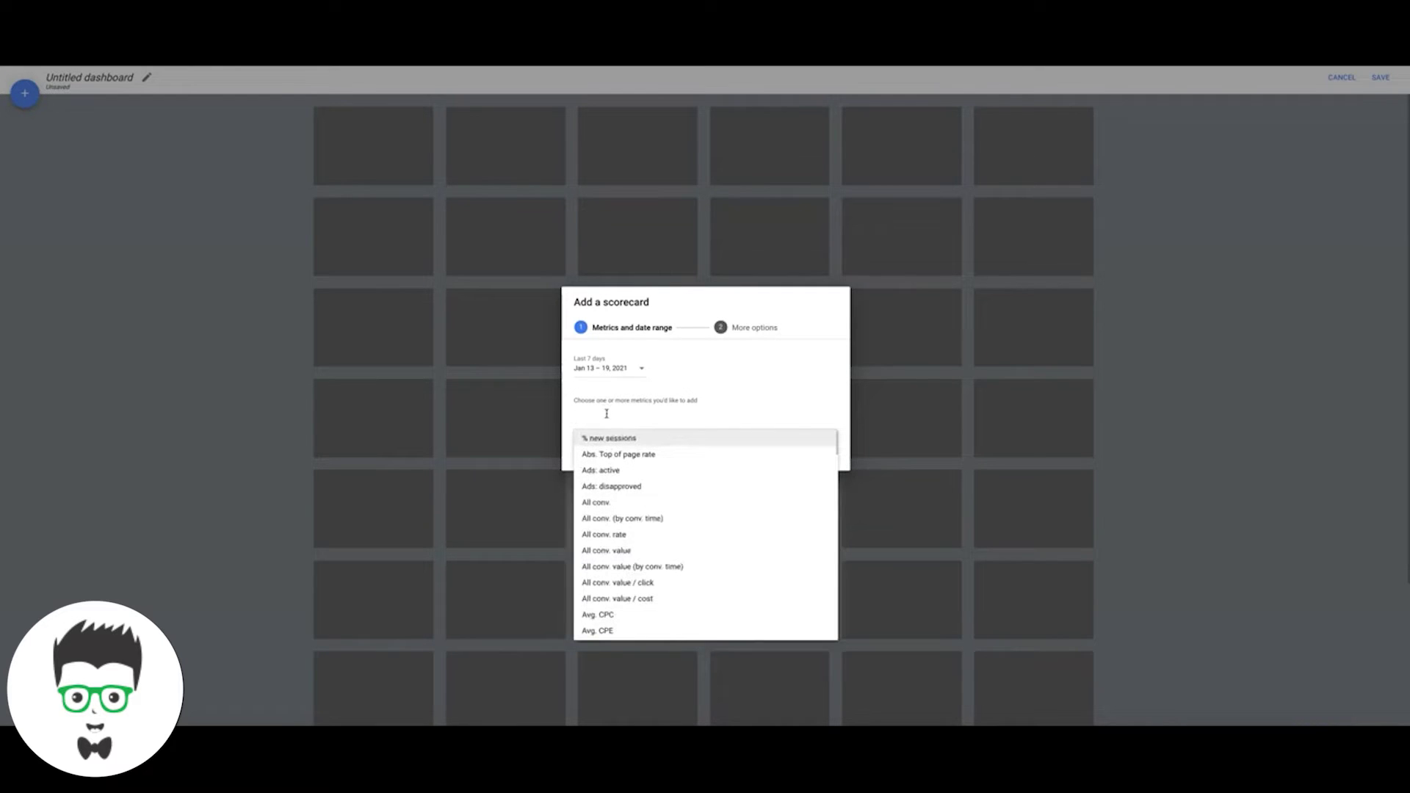
{"action": "type", "text": "click"}
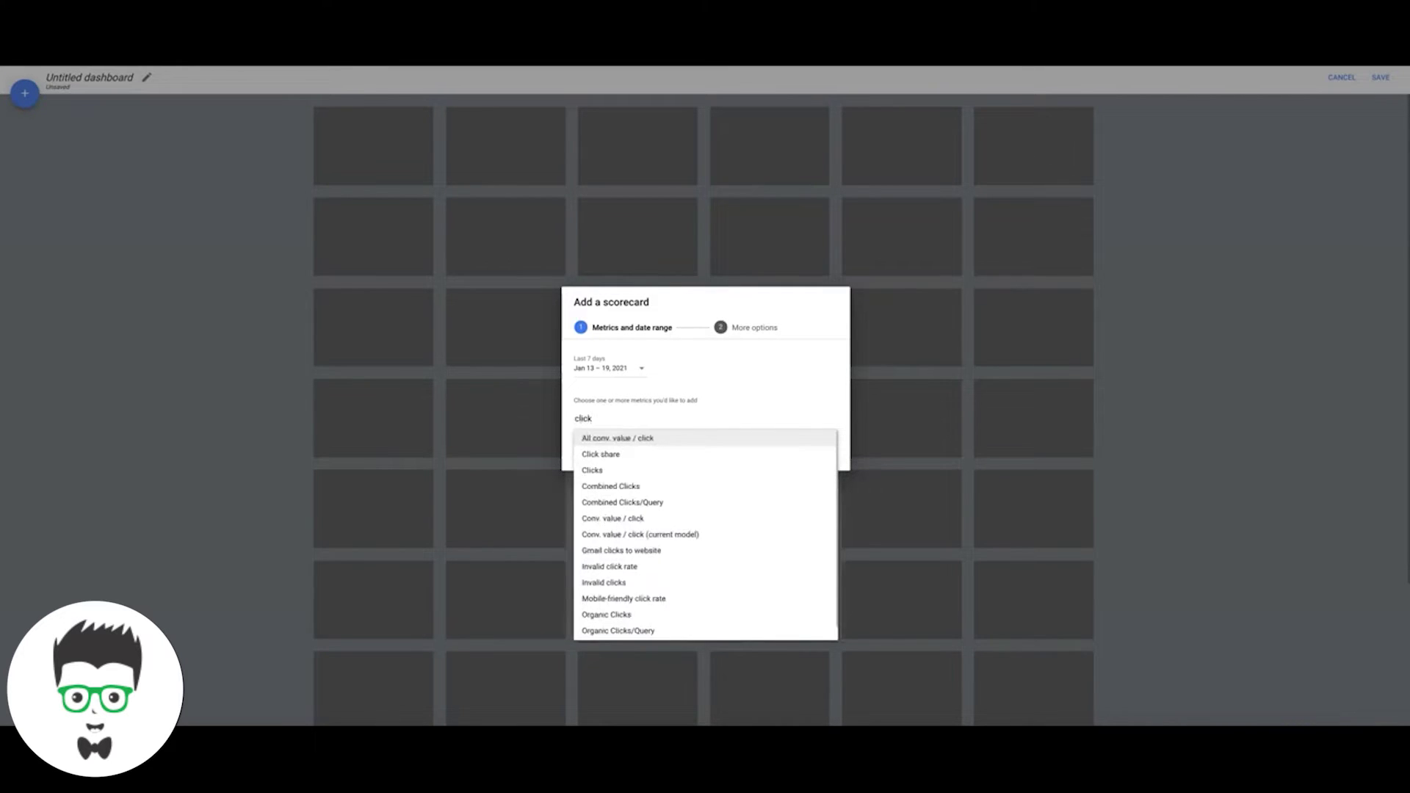
{"action": "left_click", "coordinate": [591, 471]}
Title the scorecard 'Clicks' and add it to the dashboard, showing 69
{"action": "left_click", "coordinate": [824, 469]}
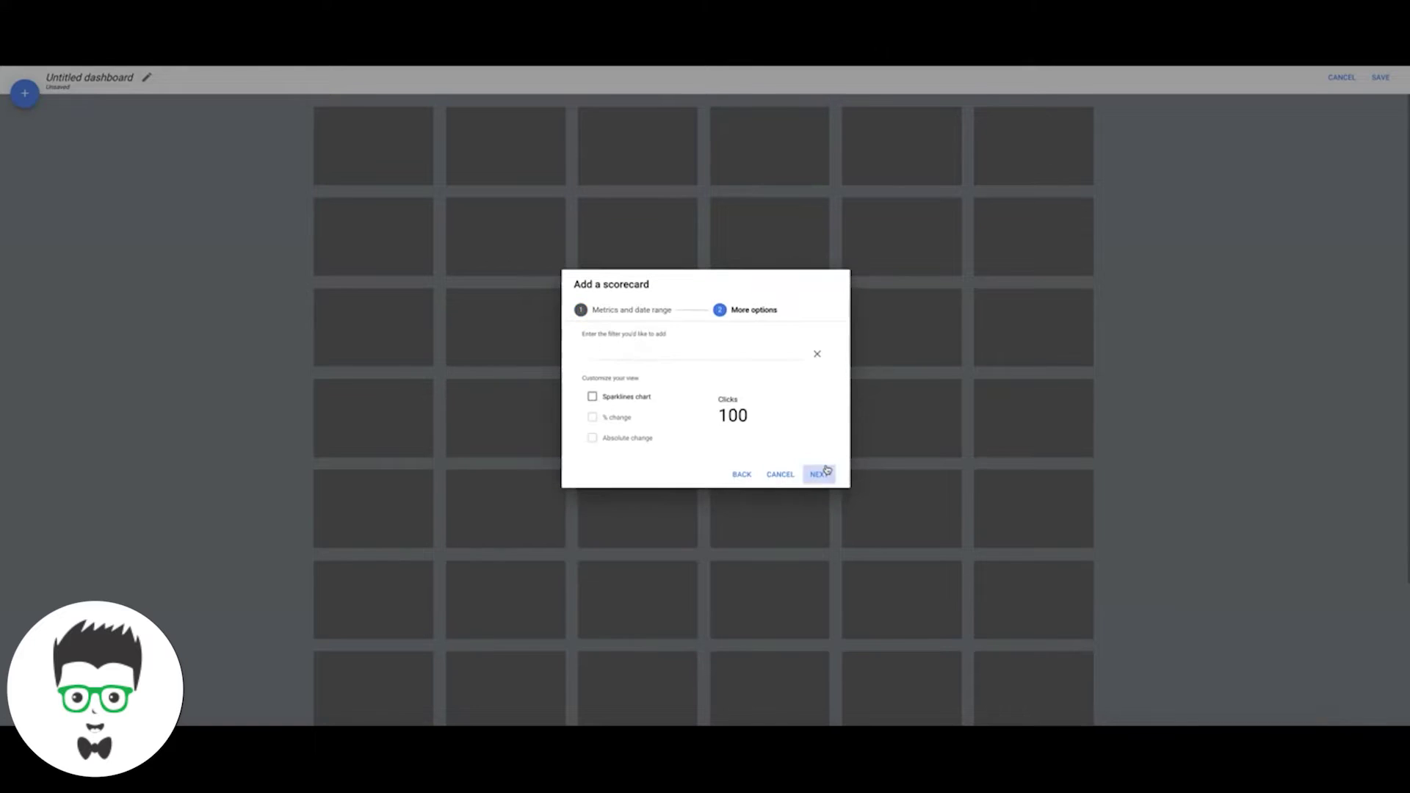
{"action": "left_click", "coordinate": [630, 354]}
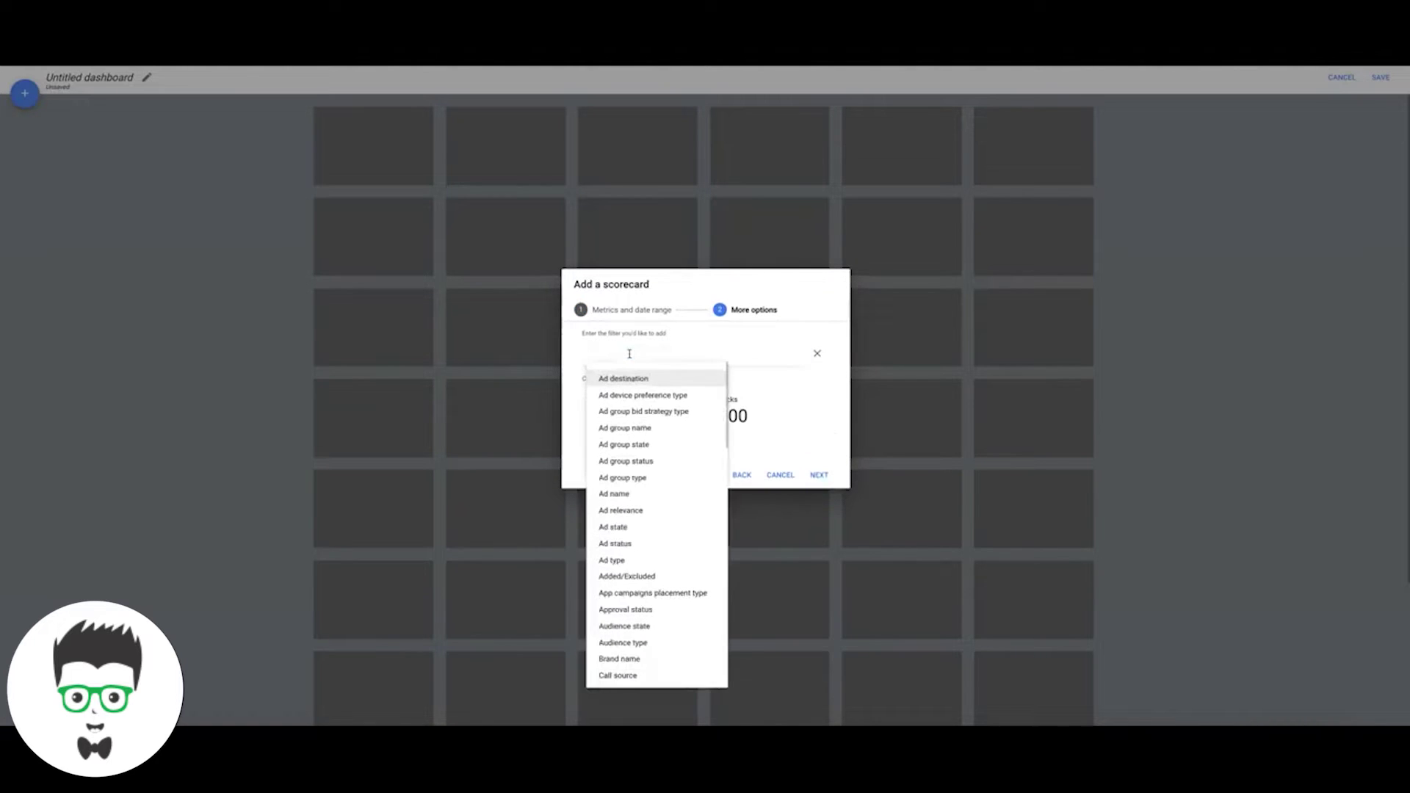
{"action": "key", "text": "Escape"}
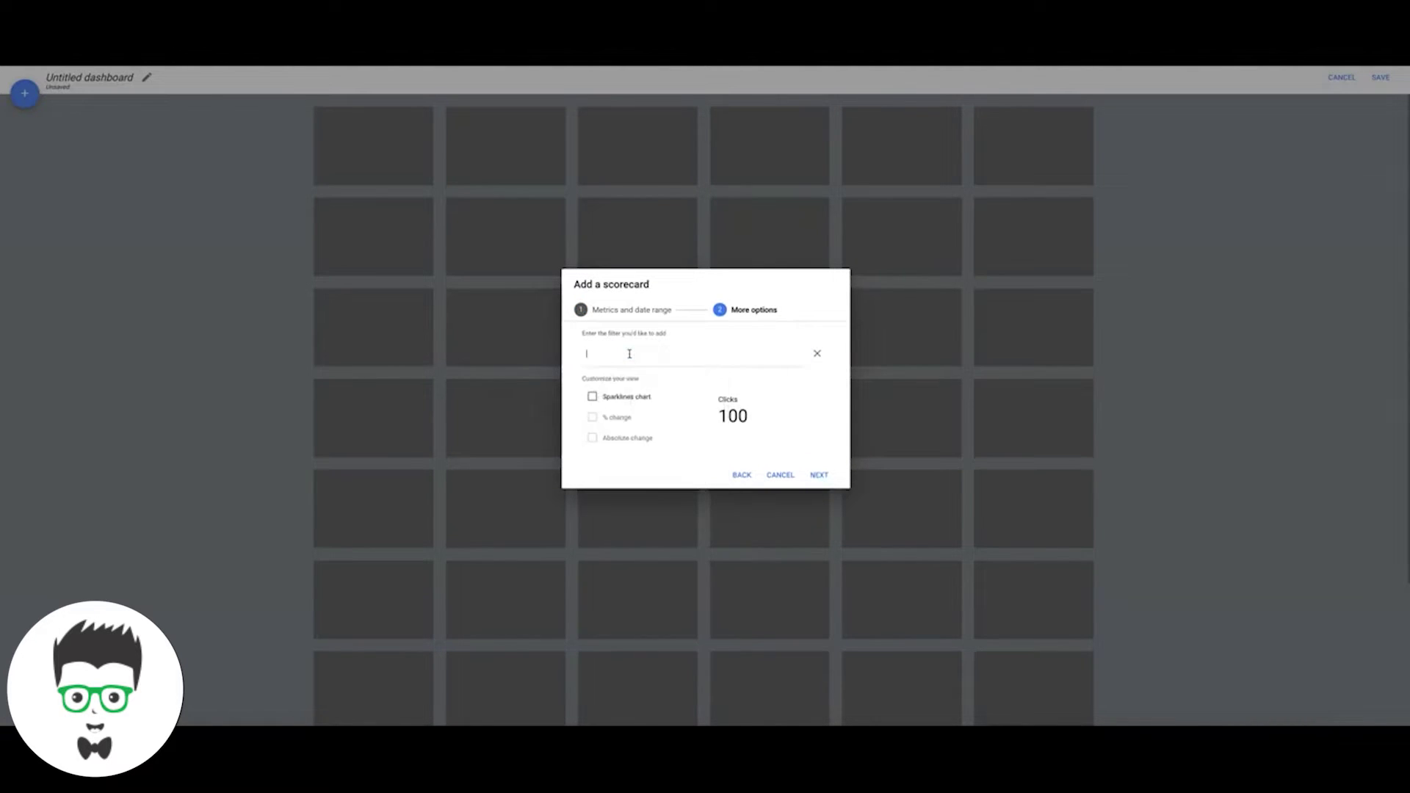
{"action": "left_click", "coordinate": [818, 476]}
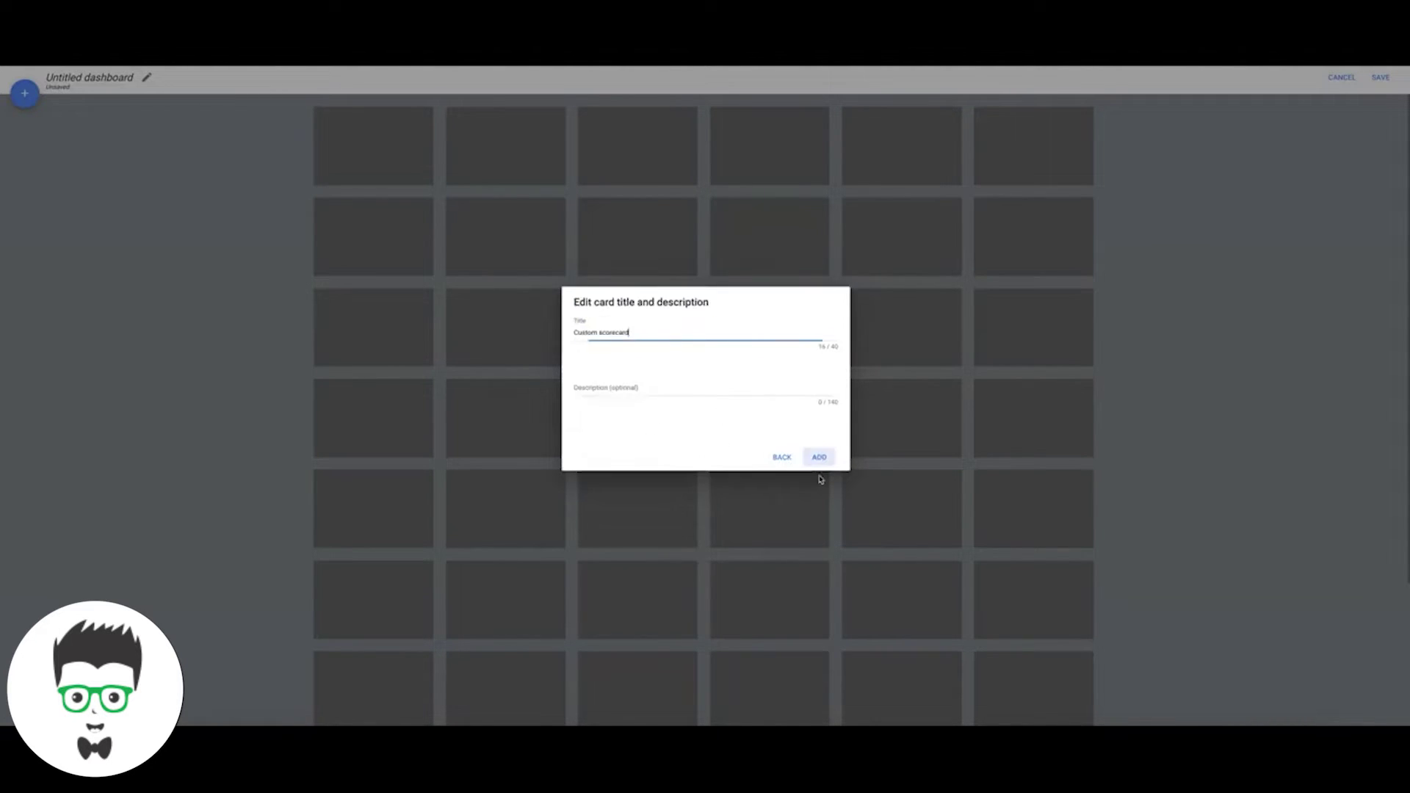
{"action": "triple_click", "coordinate": [607, 333]}
{"action": "type", "text": "Clicks"}
{"action": "left_click", "coordinate": [819, 457]}
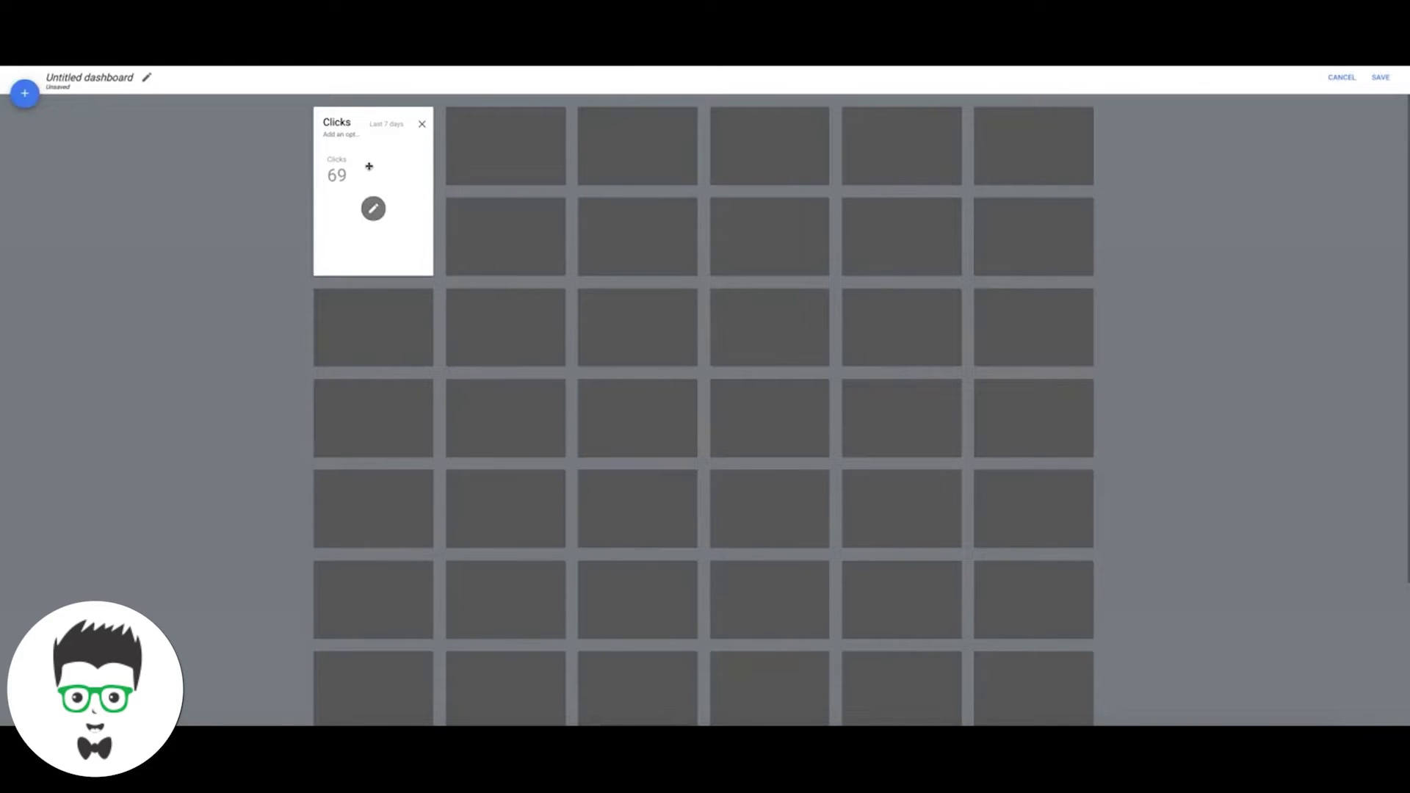
Add an Impressions scorecard showing 670, titled Impressions, in the next tile
{"action": "left_click", "coordinate": [513, 152]}
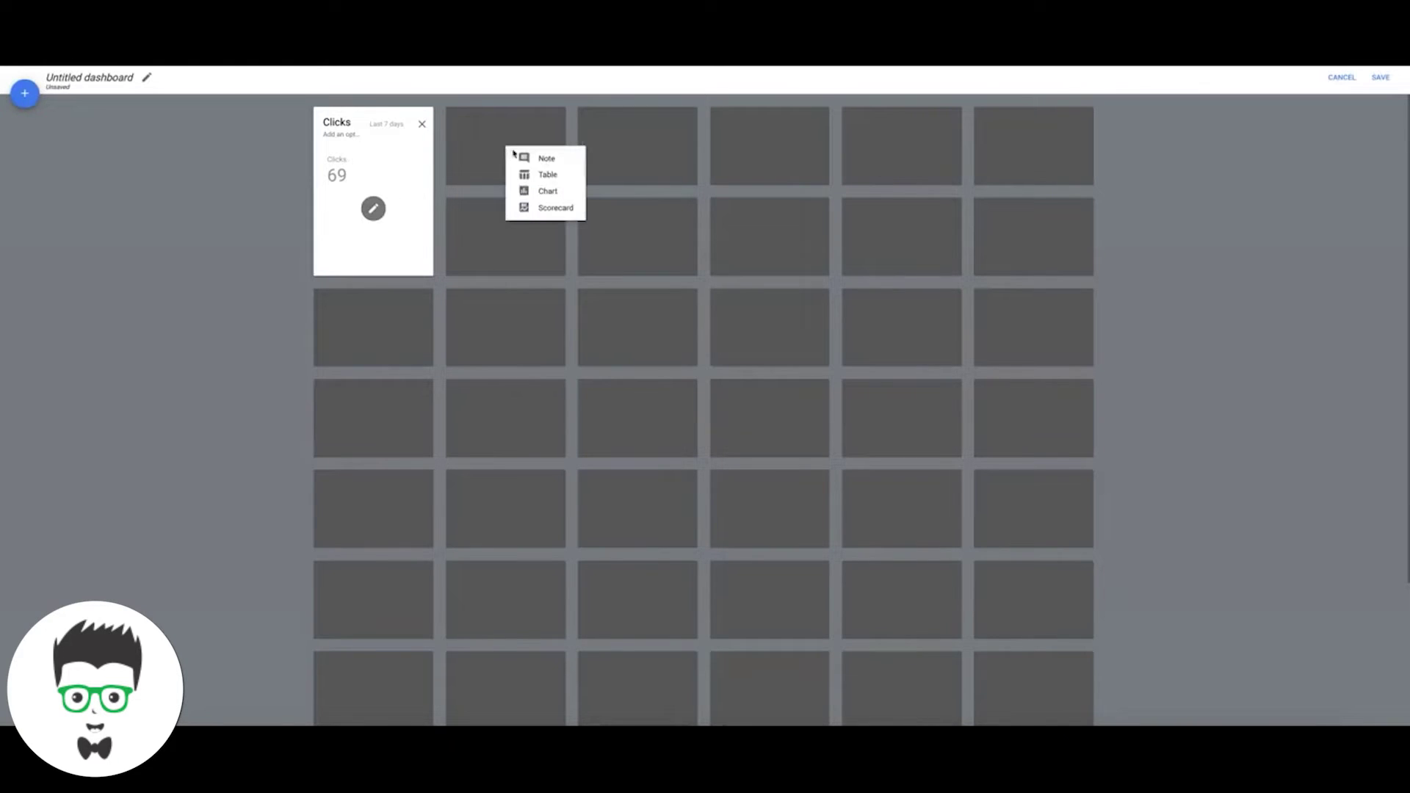
{"action": "left_click", "coordinate": [547, 209]}
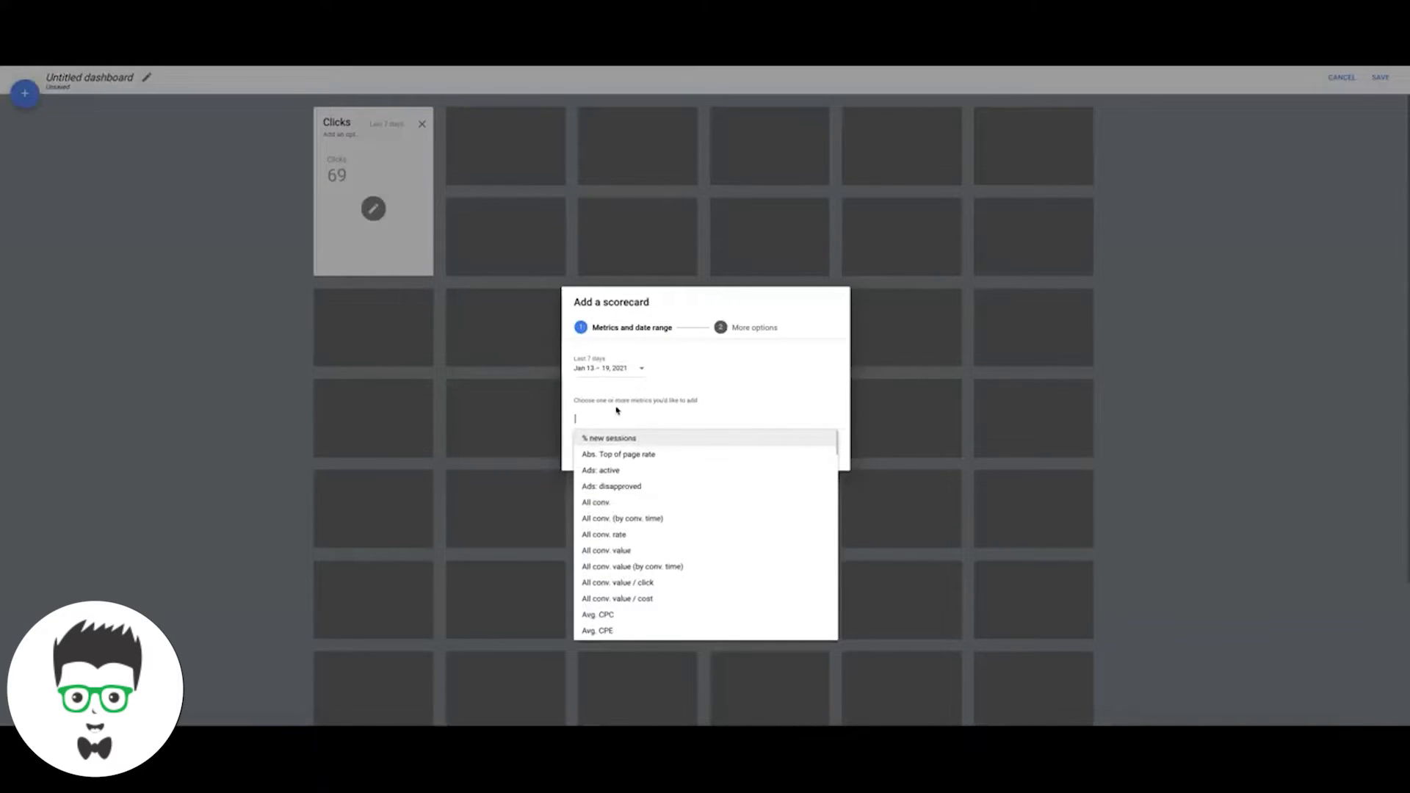
{"action": "type", "text": "impress"}
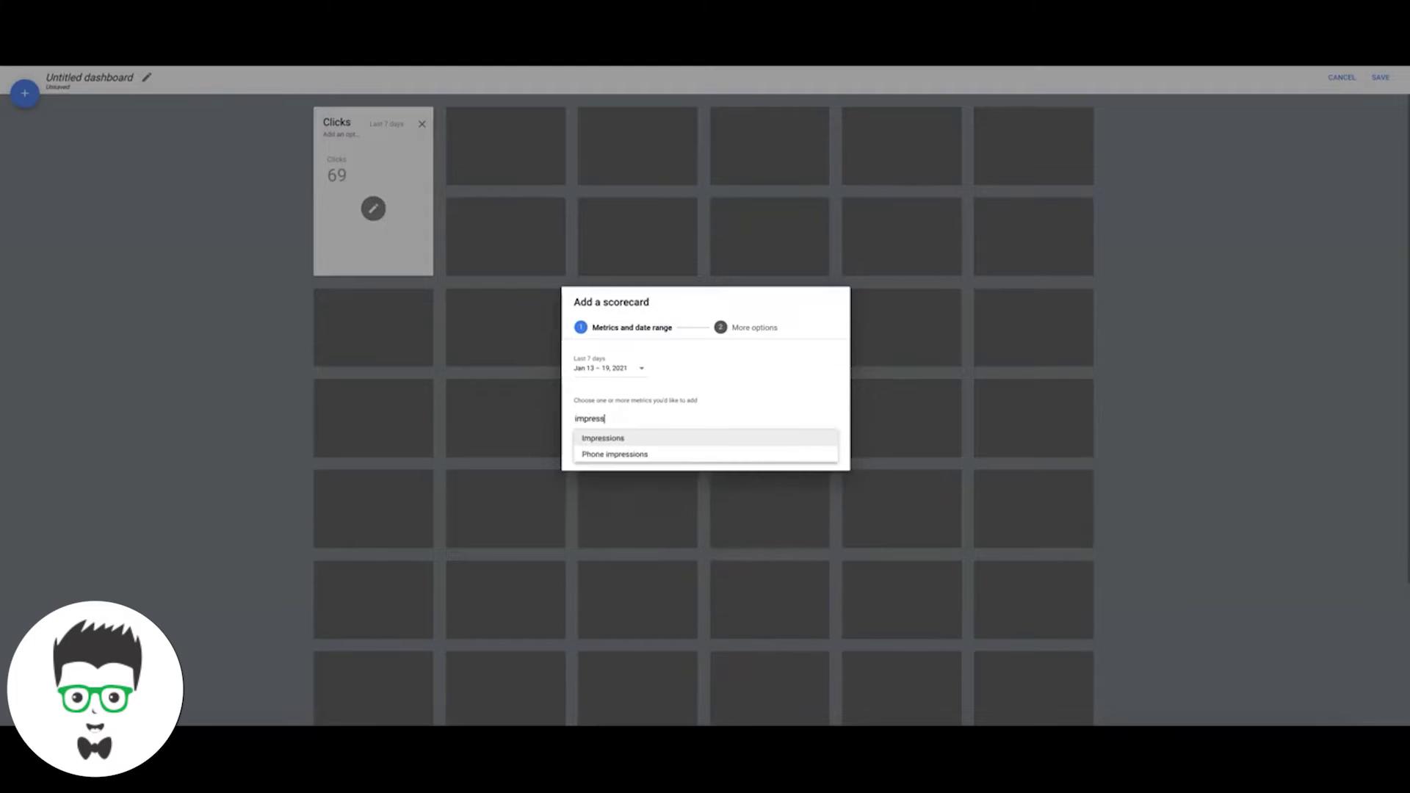
{"action": "left_click", "coordinate": [613, 439]}
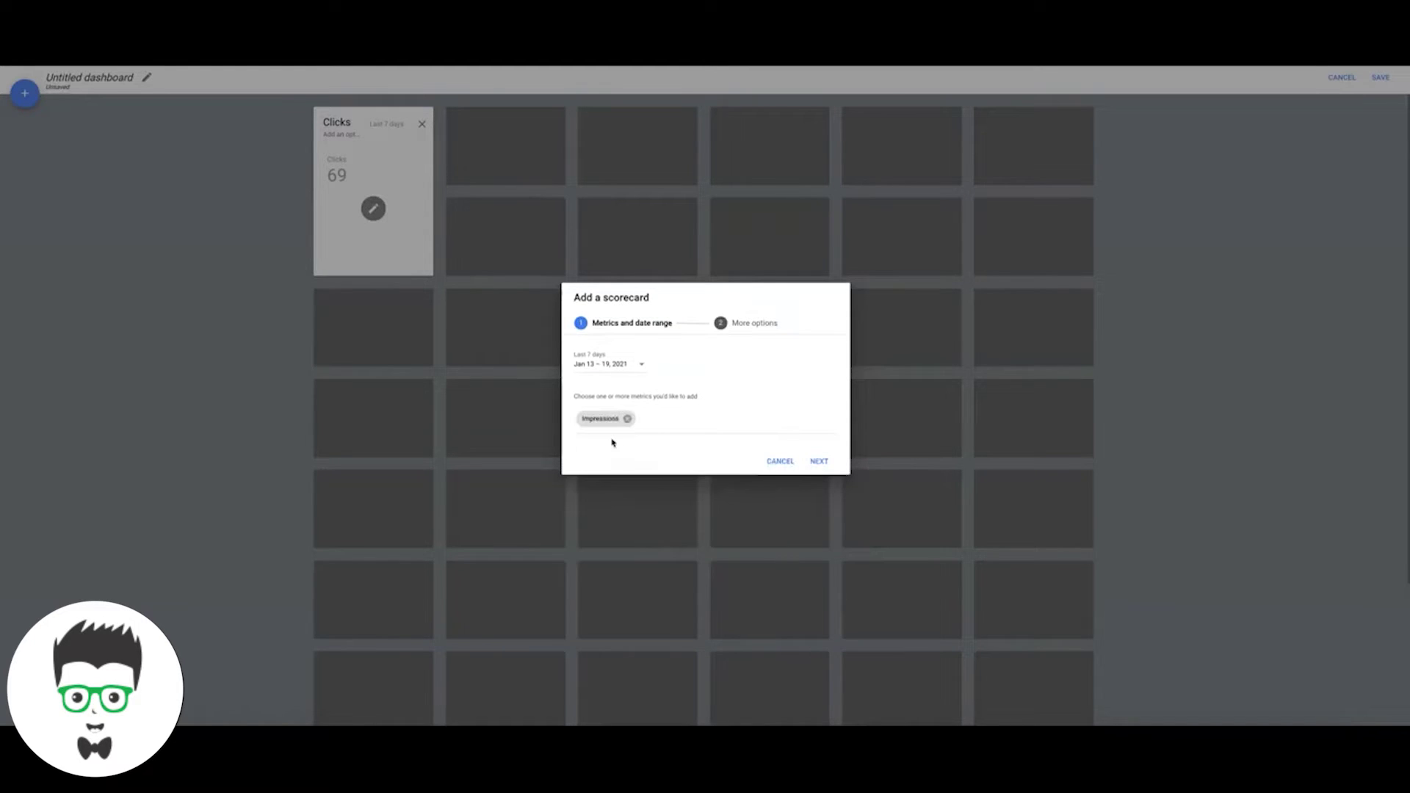
{"action": "left_click", "coordinate": [819, 461]}
{"action": "left_click", "coordinate": [820, 473]}
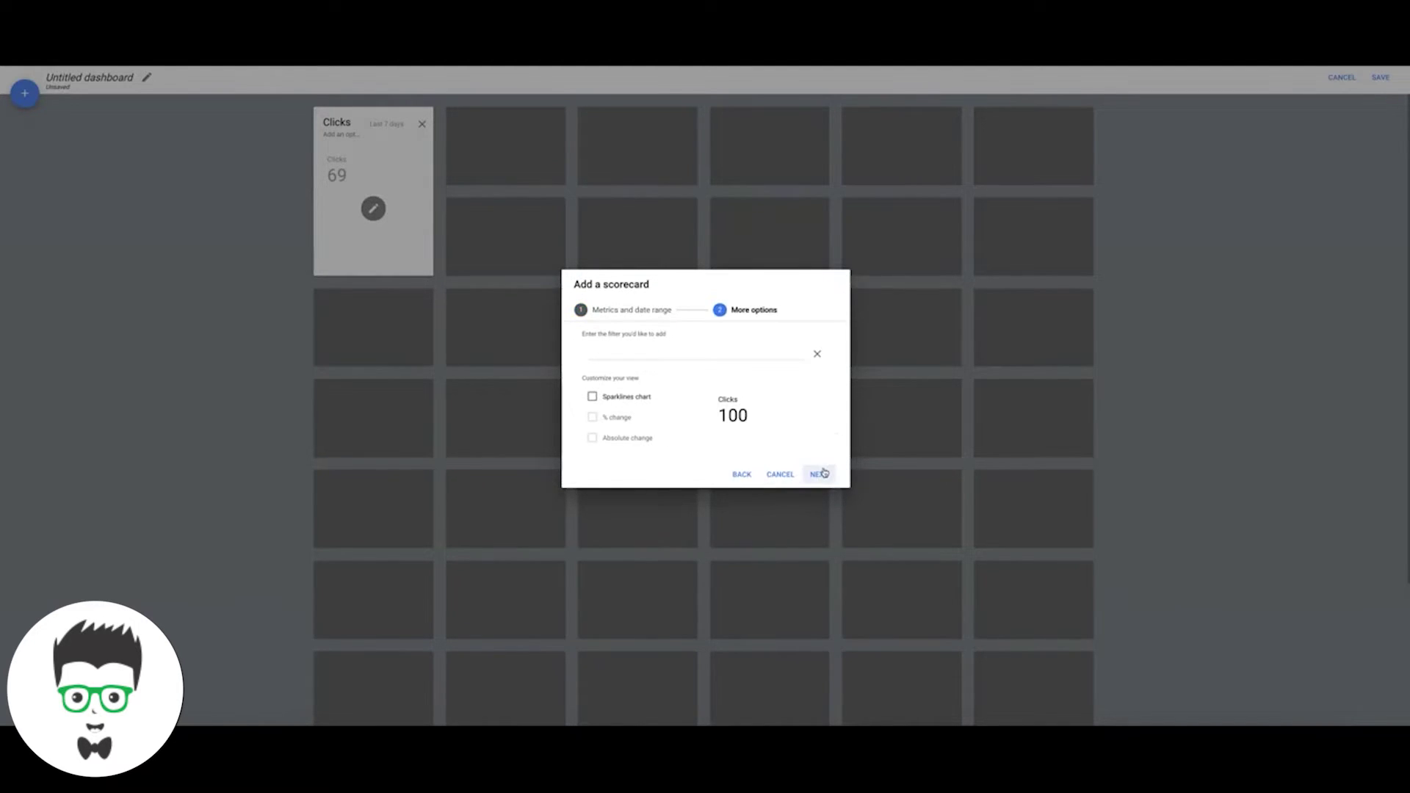
{"action": "triple_click", "coordinate": [623, 335]}
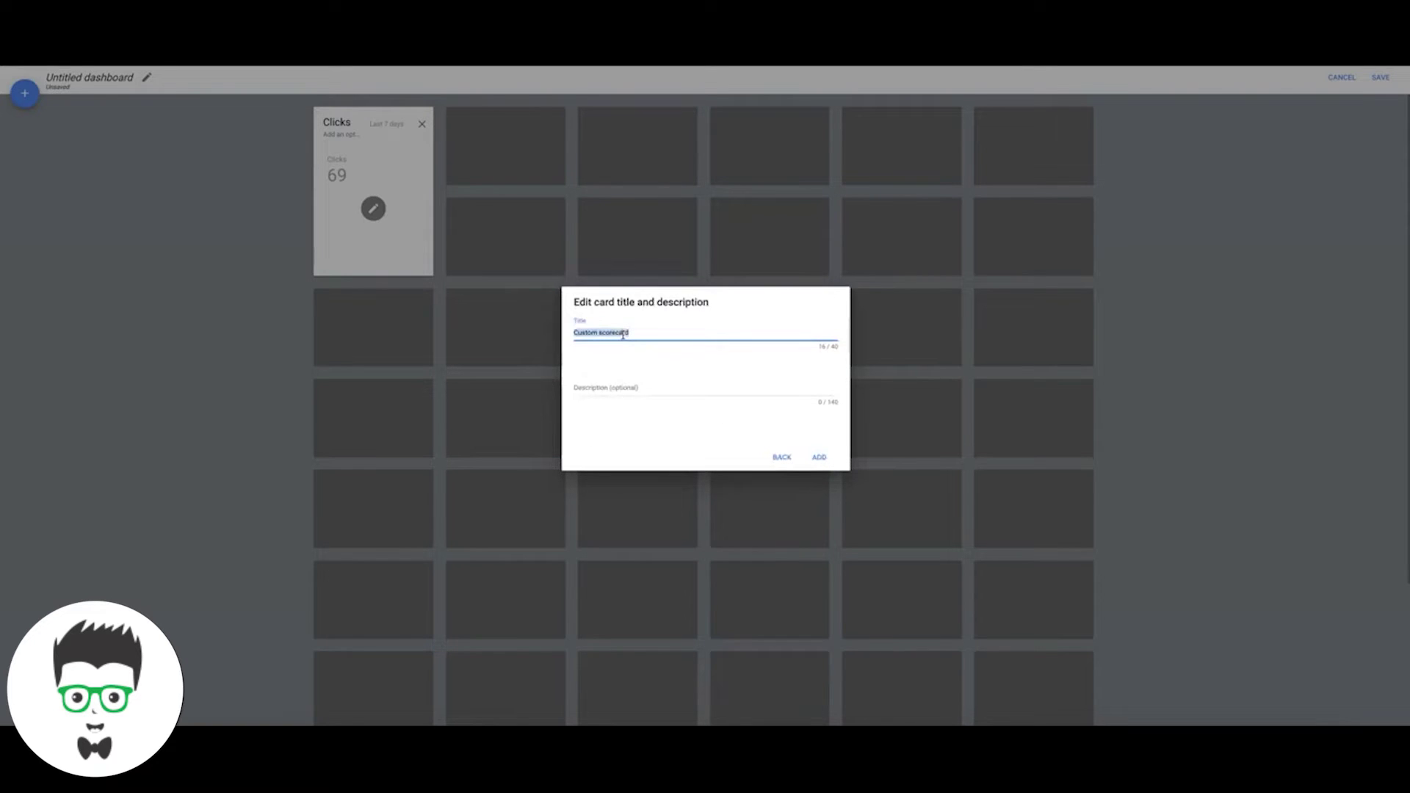
{"action": "type", "text": "imp"}
{"action": "left_click", "coordinate": [819, 456]}
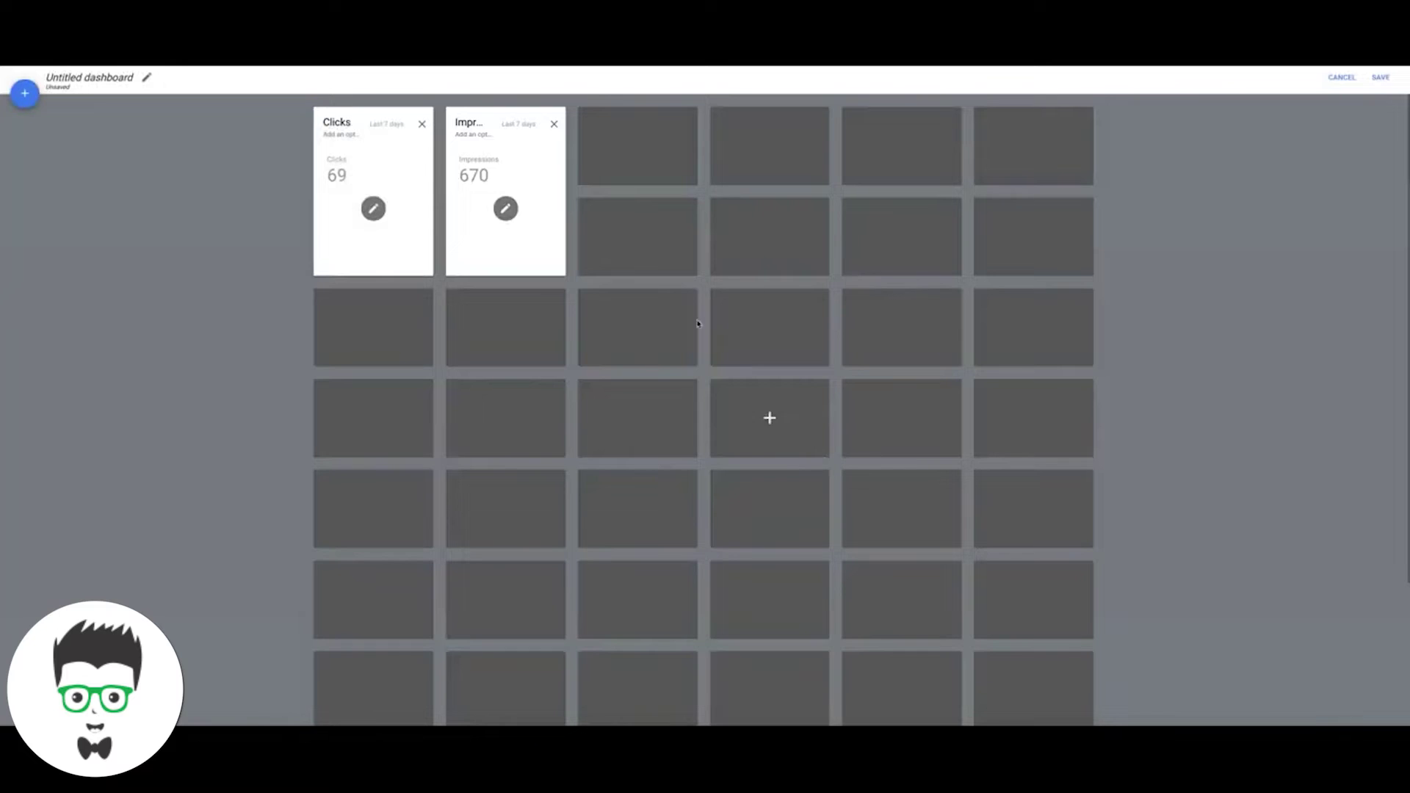
Add a scorecard titled 'CTR' for the CTR metric, reading 10.30% over the last 7 days
{"action": "left_click", "coordinate": [636, 145]}
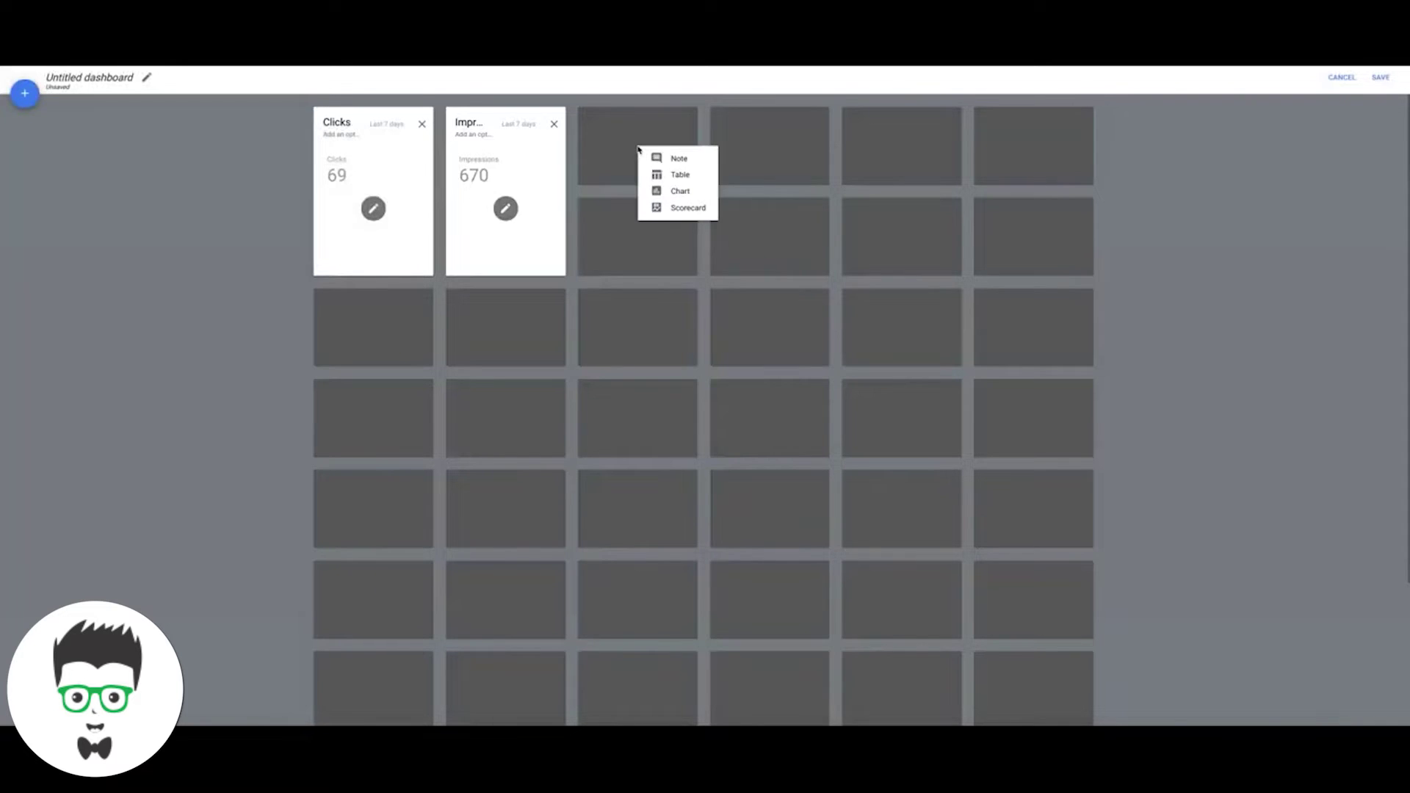
{"action": "left_click", "coordinate": [678, 208]}
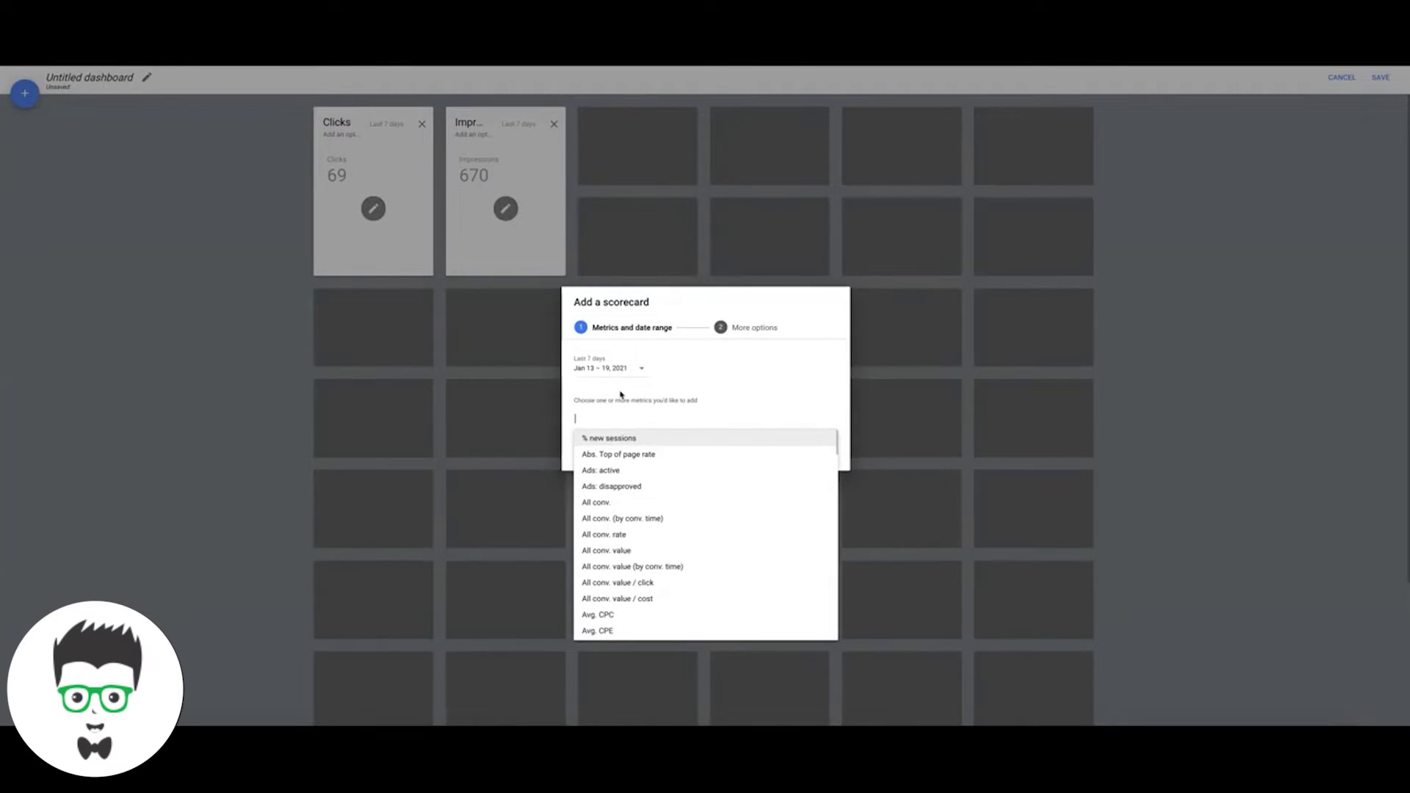
{"action": "type", "text": "ctr"}
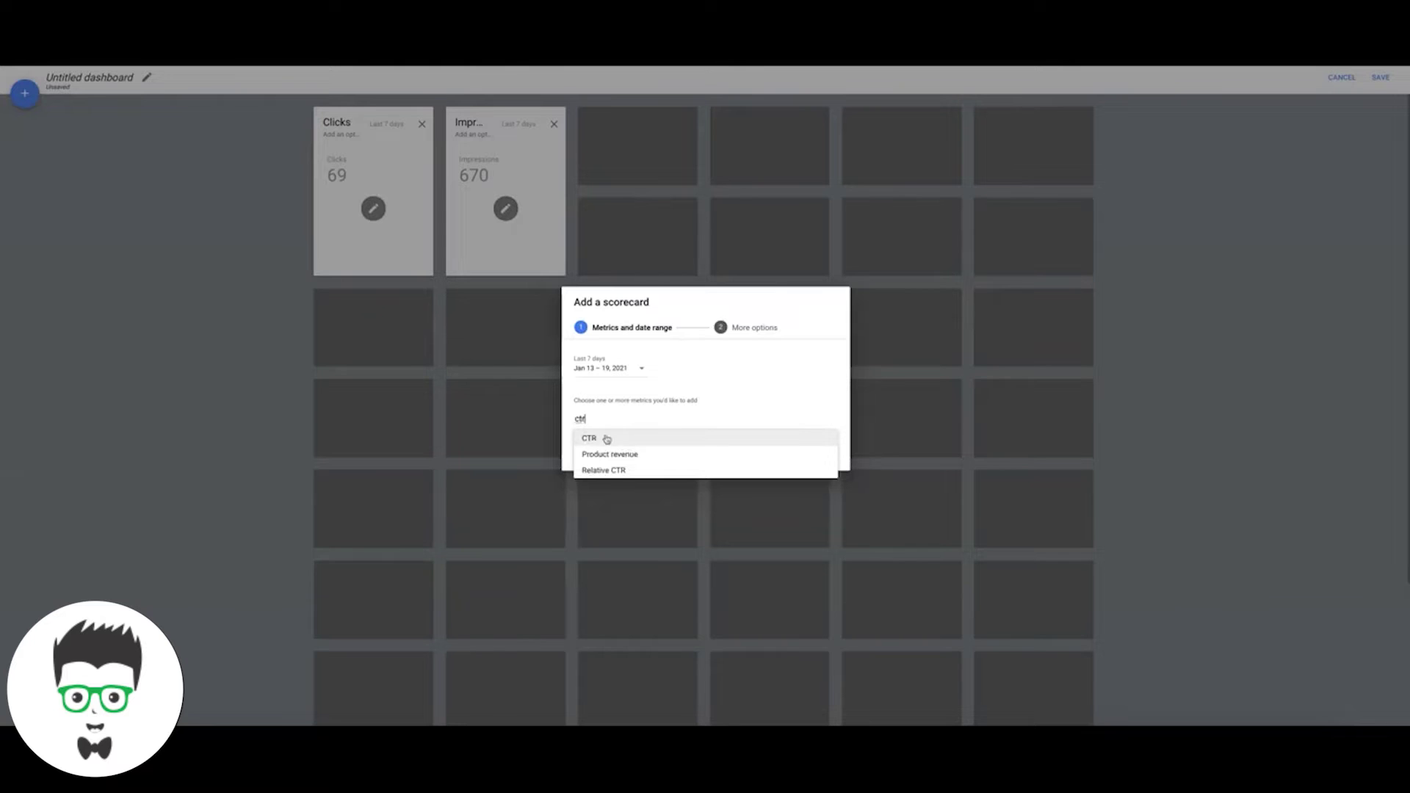
{"action": "left_click", "coordinate": [598, 439]}
{"action": "left_click", "coordinate": [820, 462]}
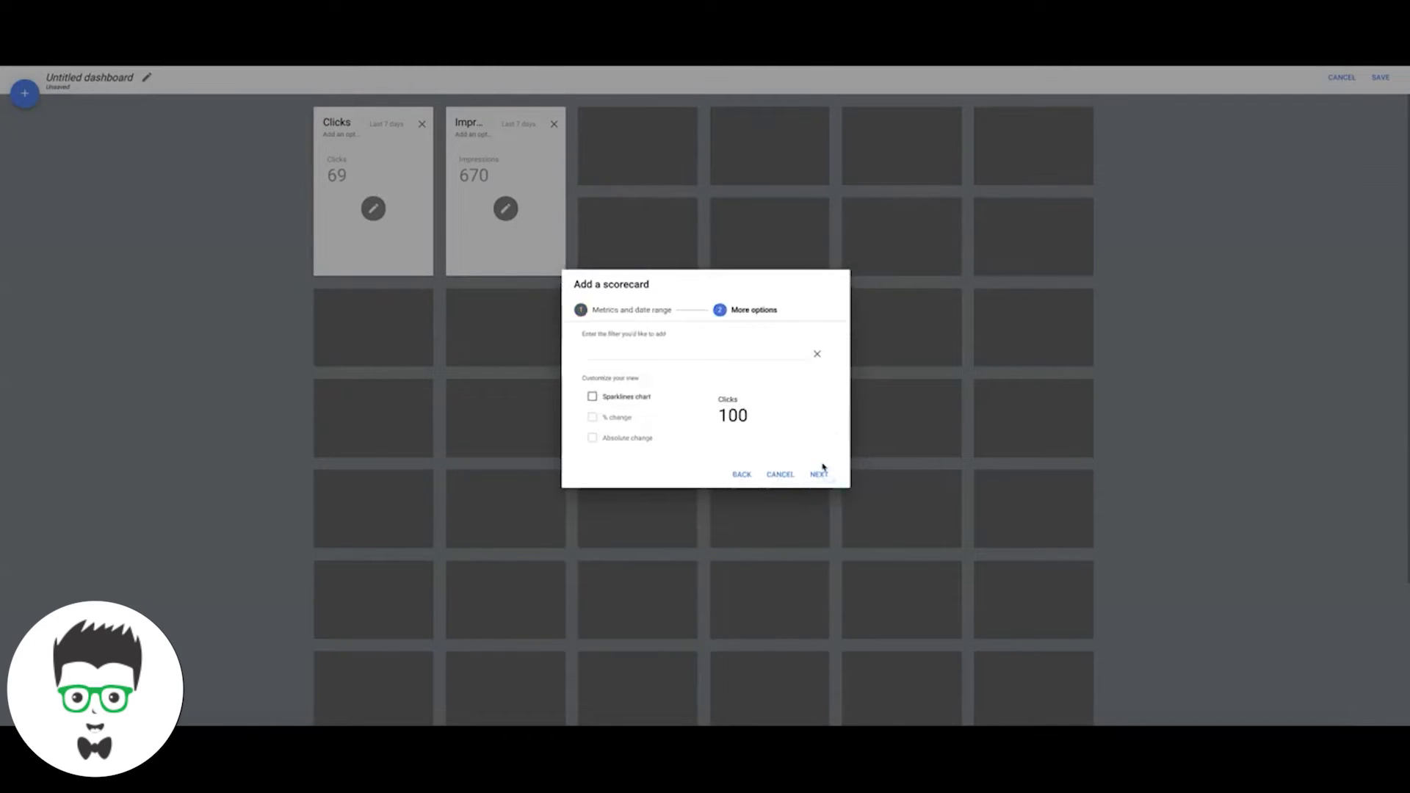
{"action": "left_click", "coordinate": [818, 463]}
{"action": "triple_click", "coordinate": [614, 335]}
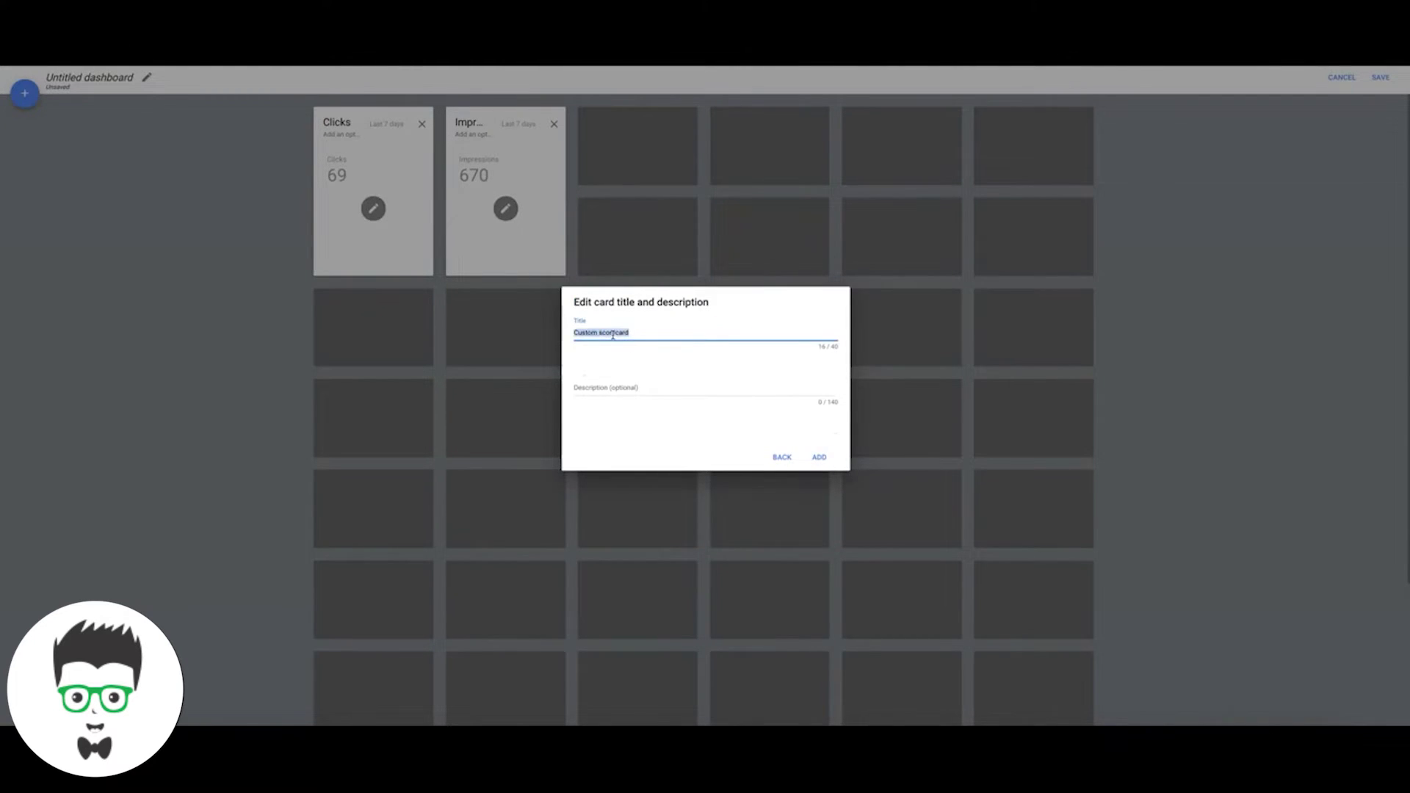
{"action": "type", "text": "CTR"}
{"action": "left_click", "coordinate": [819, 457]}
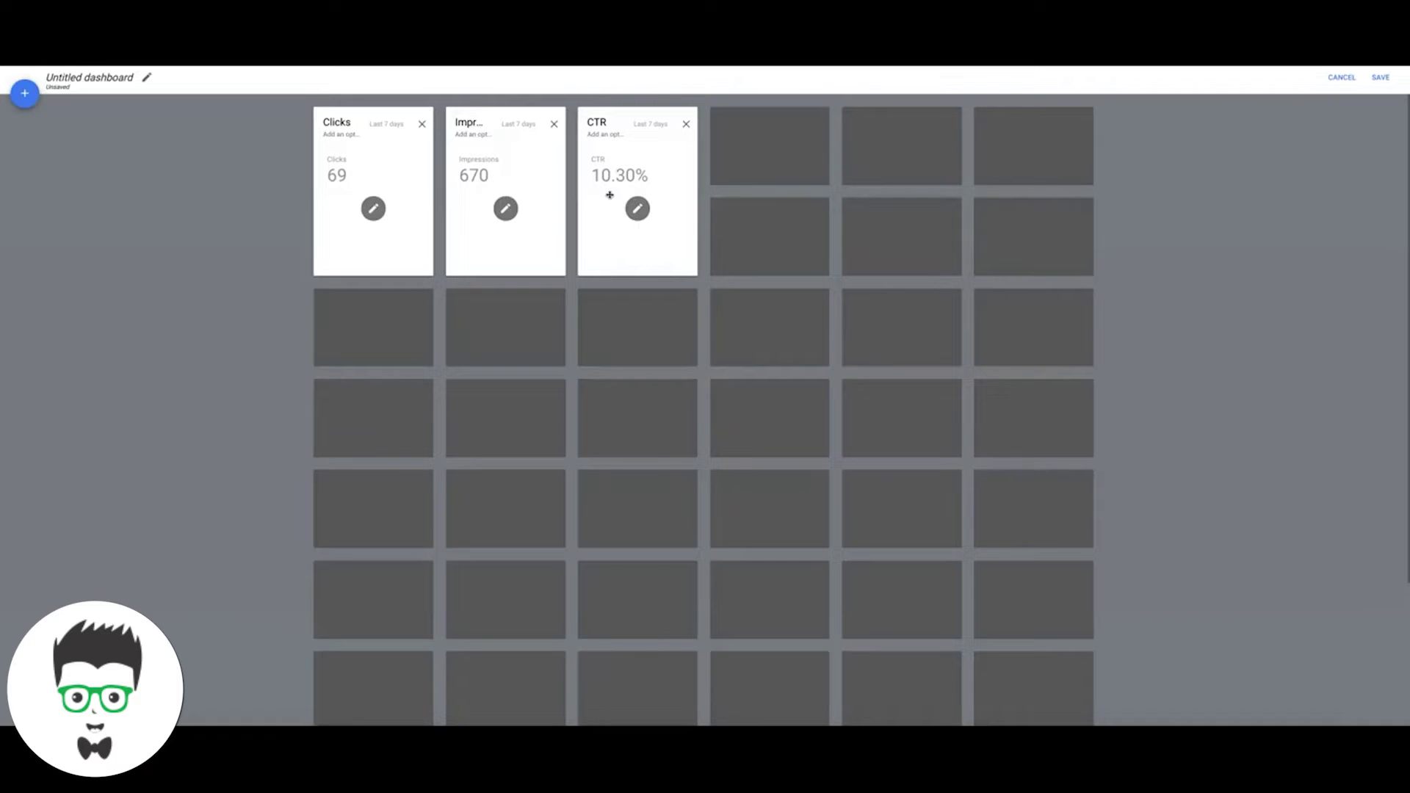
{"action": "left_click", "coordinate": [769, 146]}
Add an Avg. CPC scorecard titled 'Avg. CPC' showing $19.93 as the fourth card
{"action": "left_click", "coordinate": [804, 208]}
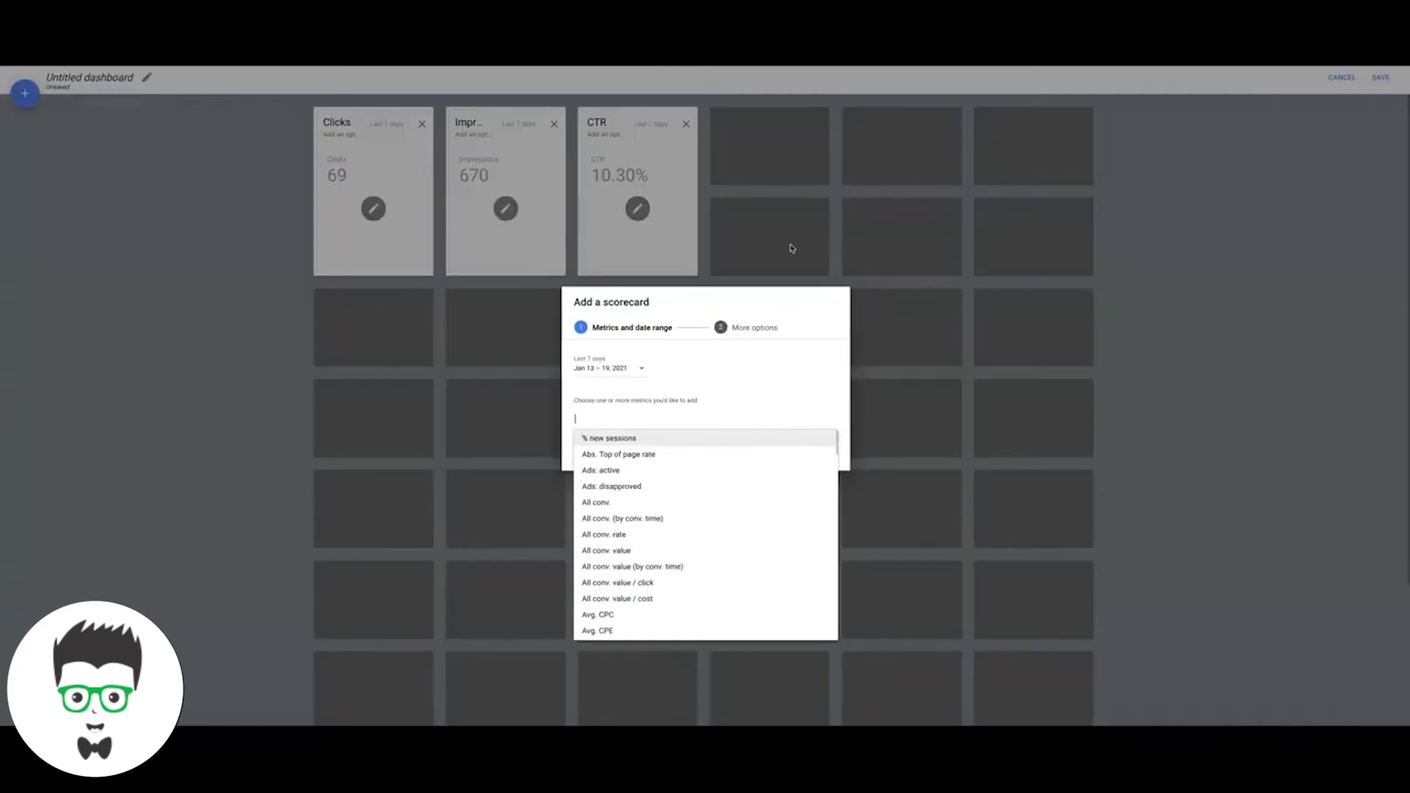
{"action": "type", "text": "avg"}
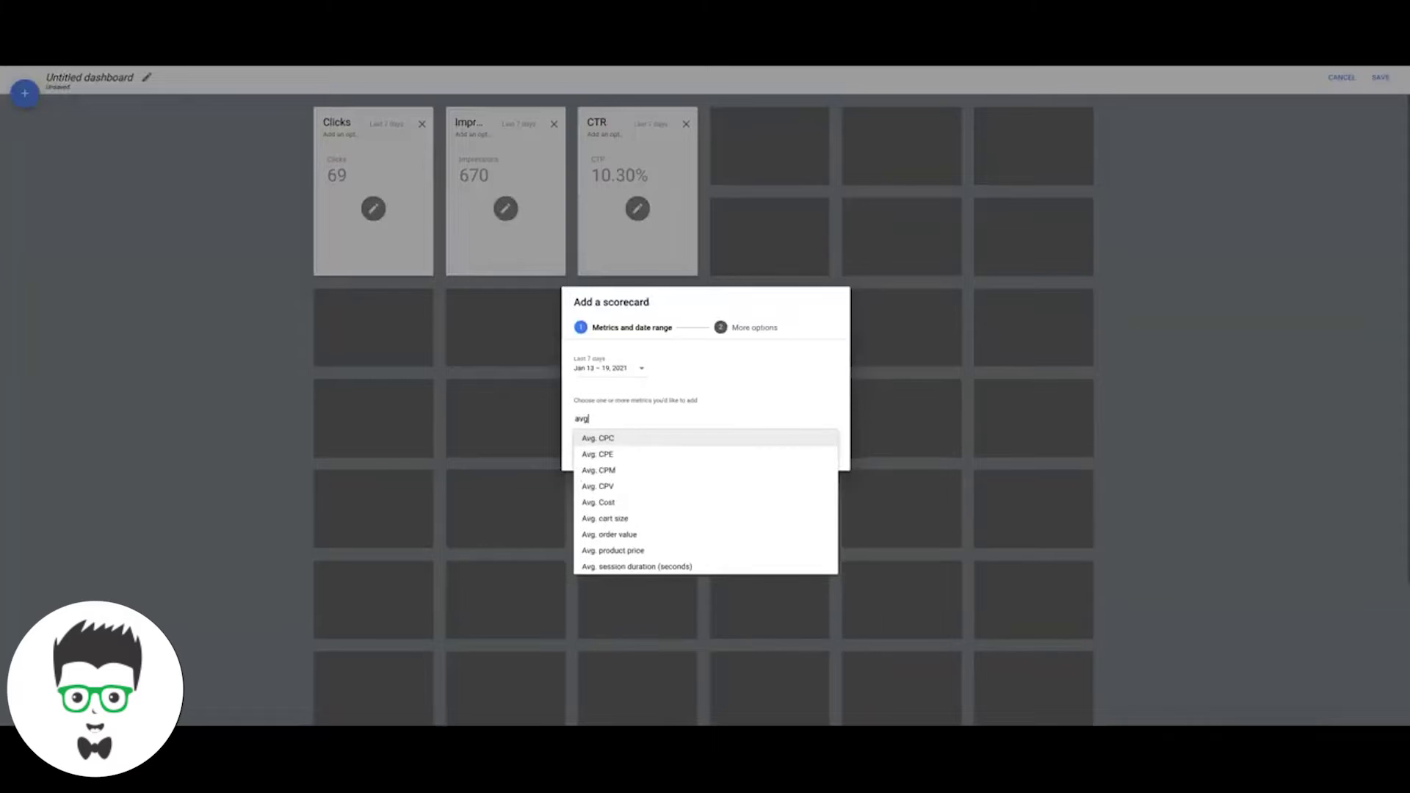
{"action": "left_click", "coordinate": [596, 445]}
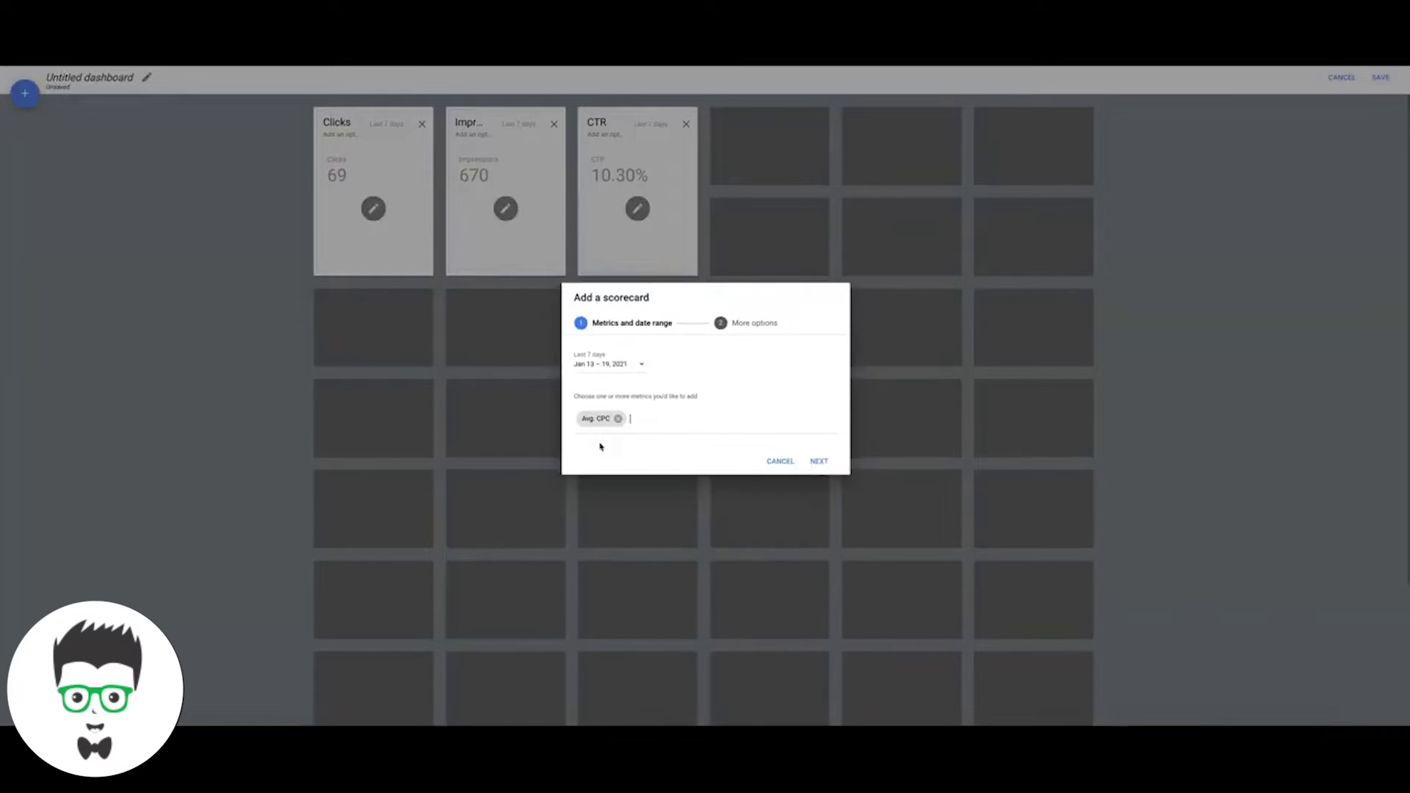
{"action": "left_click", "coordinate": [815, 476]}
{"action": "left_click", "coordinate": [818, 473]}
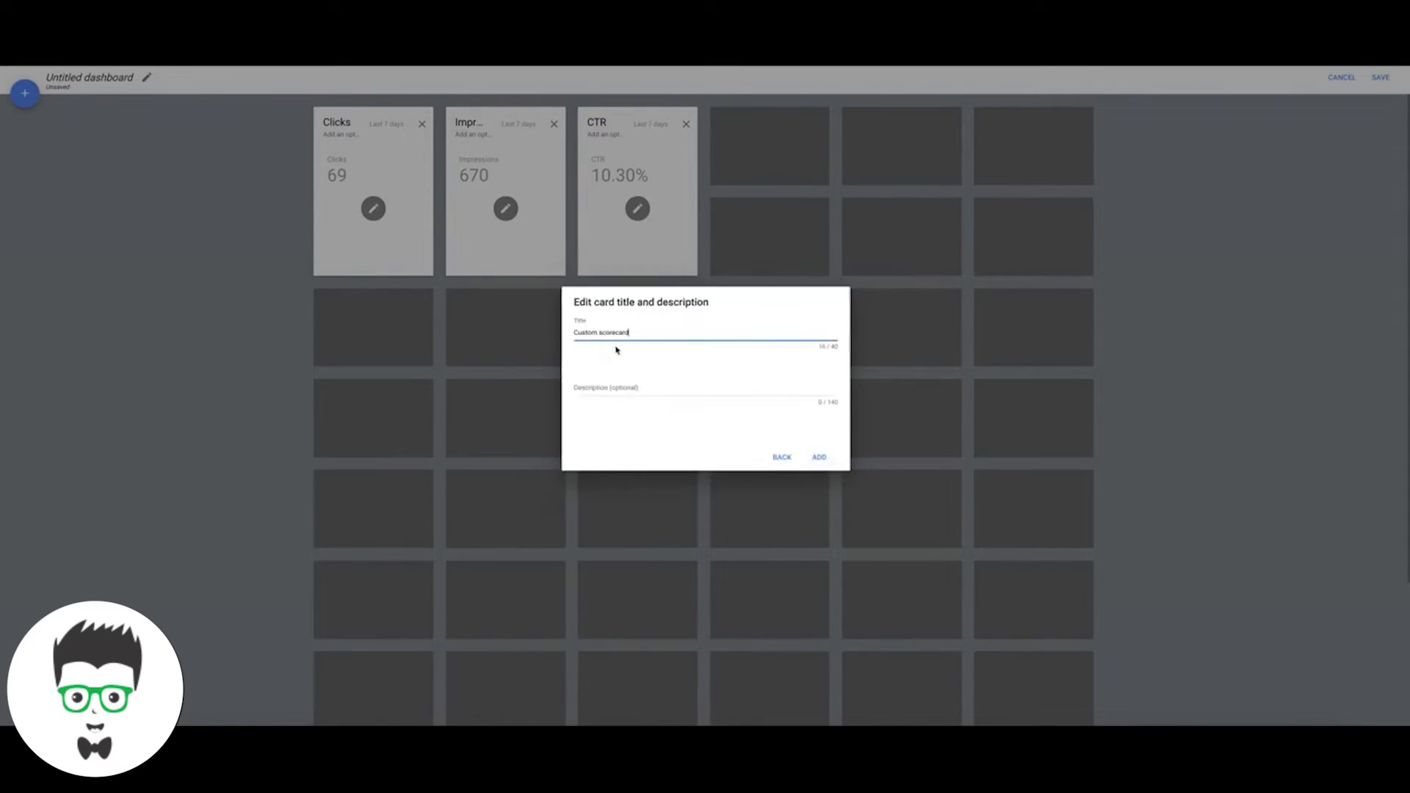
{"action": "triple_click", "coordinate": [606, 332]}
{"action": "type", "text": "Avg. CPC"}
{"action": "left_click", "coordinate": [820, 457]}
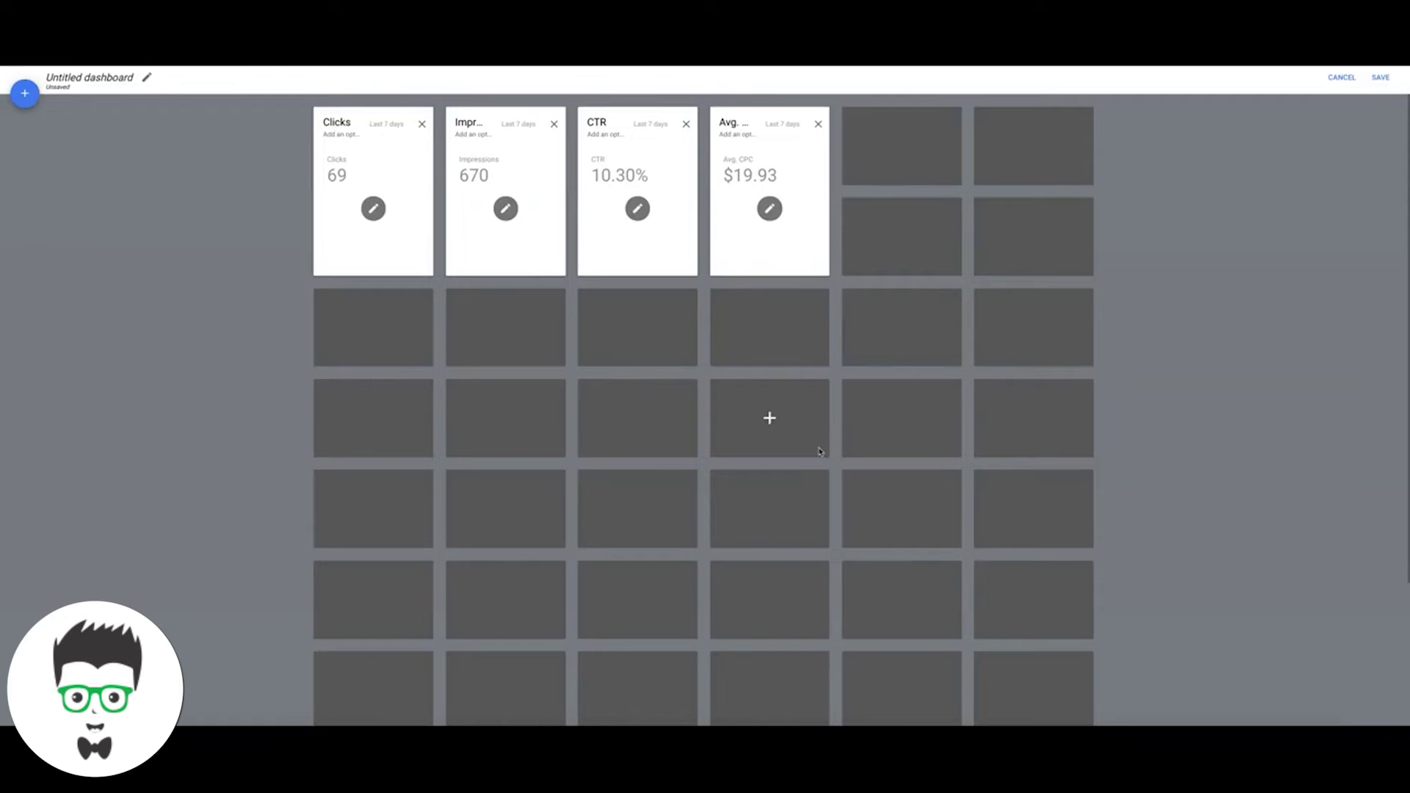
Add a Cost scorecard showing $1.4K as the fifth card, retitled Total Cost
{"action": "left_click", "coordinate": [903, 150]}
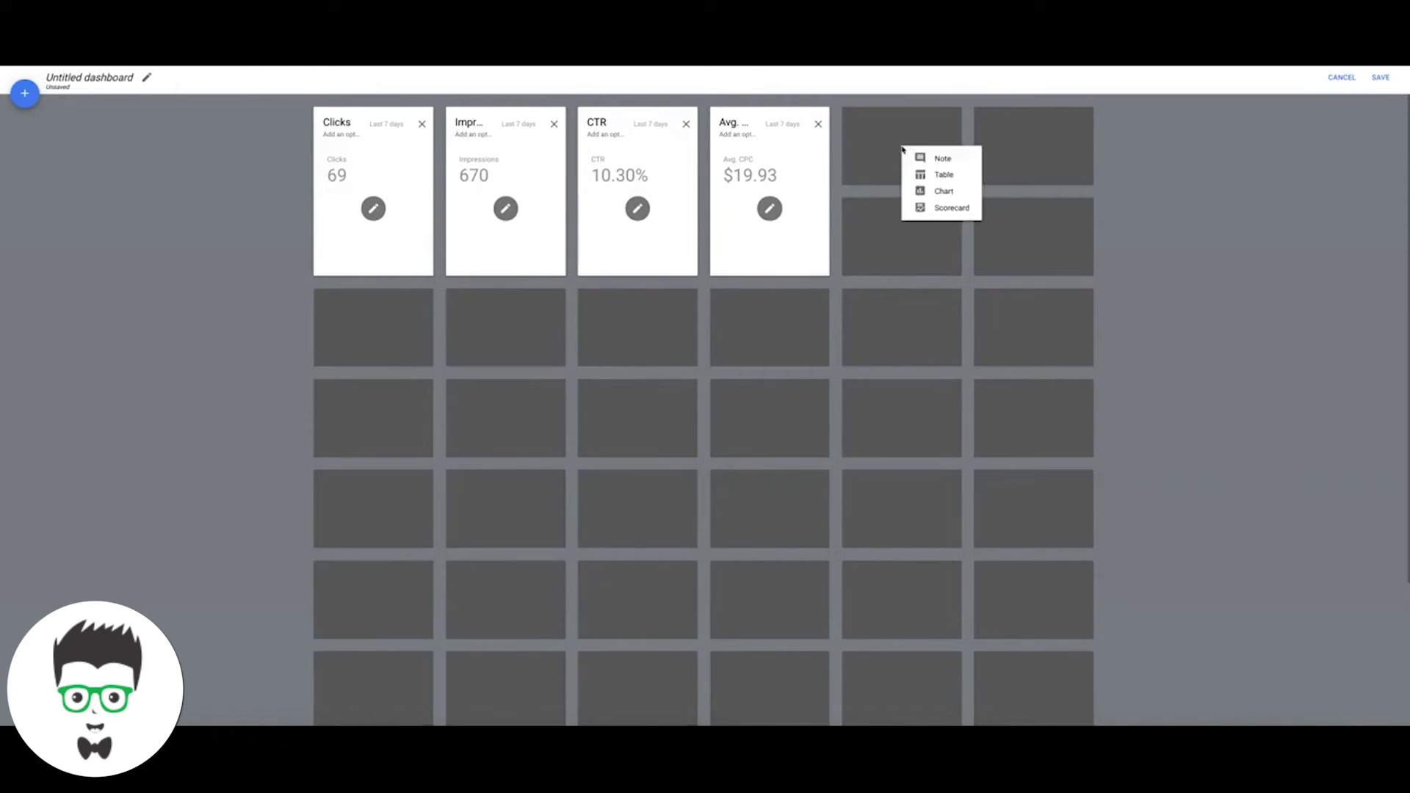
{"action": "left_click", "coordinate": [930, 210]}
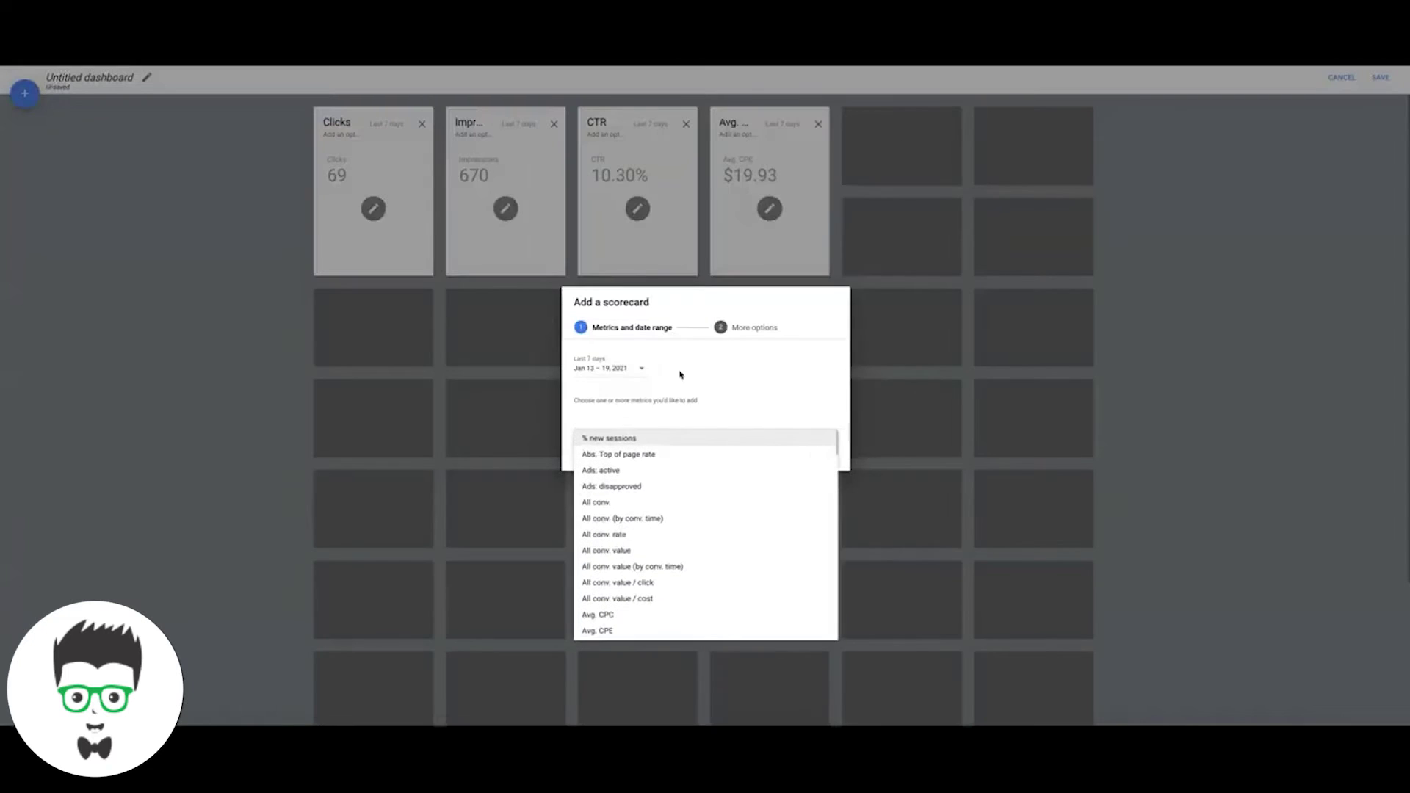
{"action": "type", "text": "cost"}
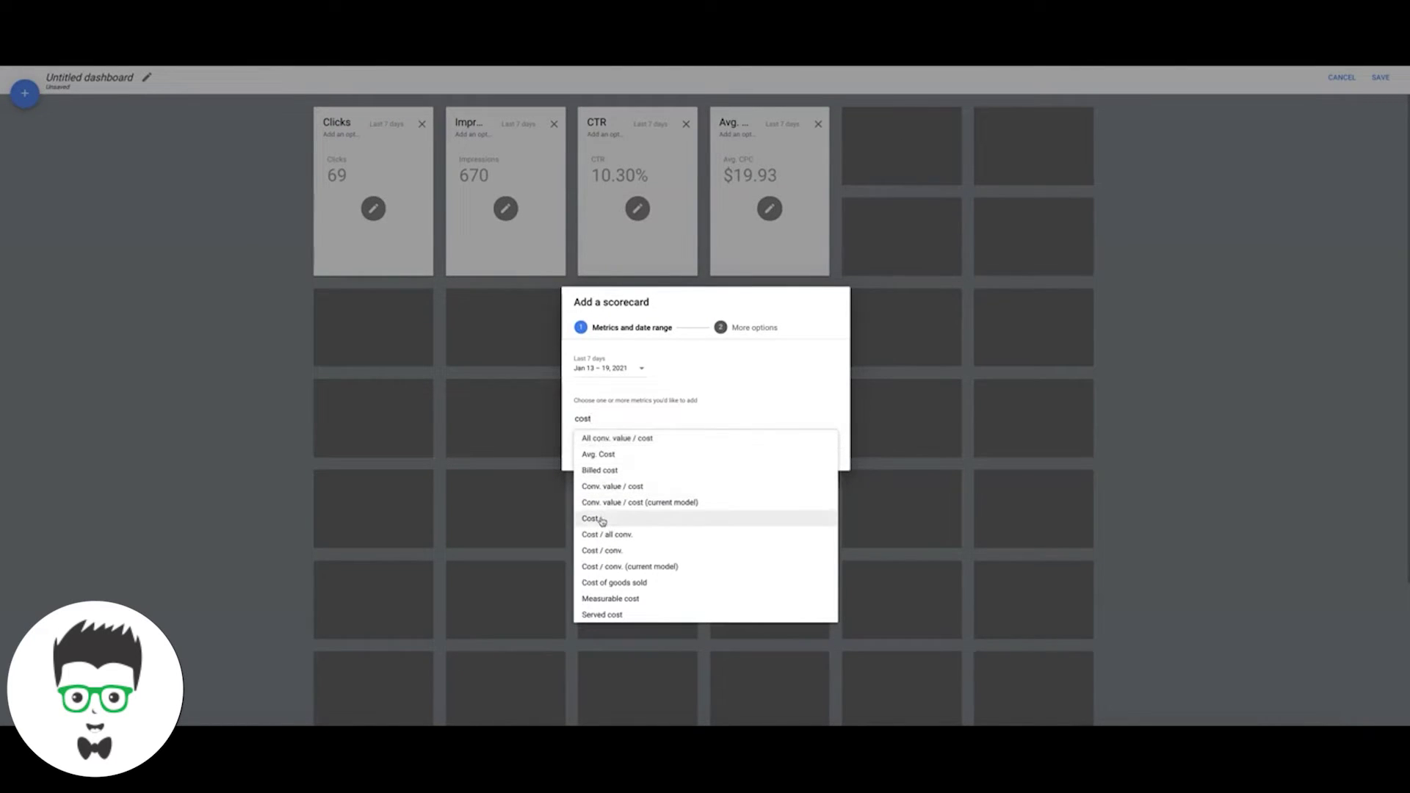
{"action": "left_click", "coordinate": [600, 519]}
{"action": "left_click", "coordinate": [816, 460]}
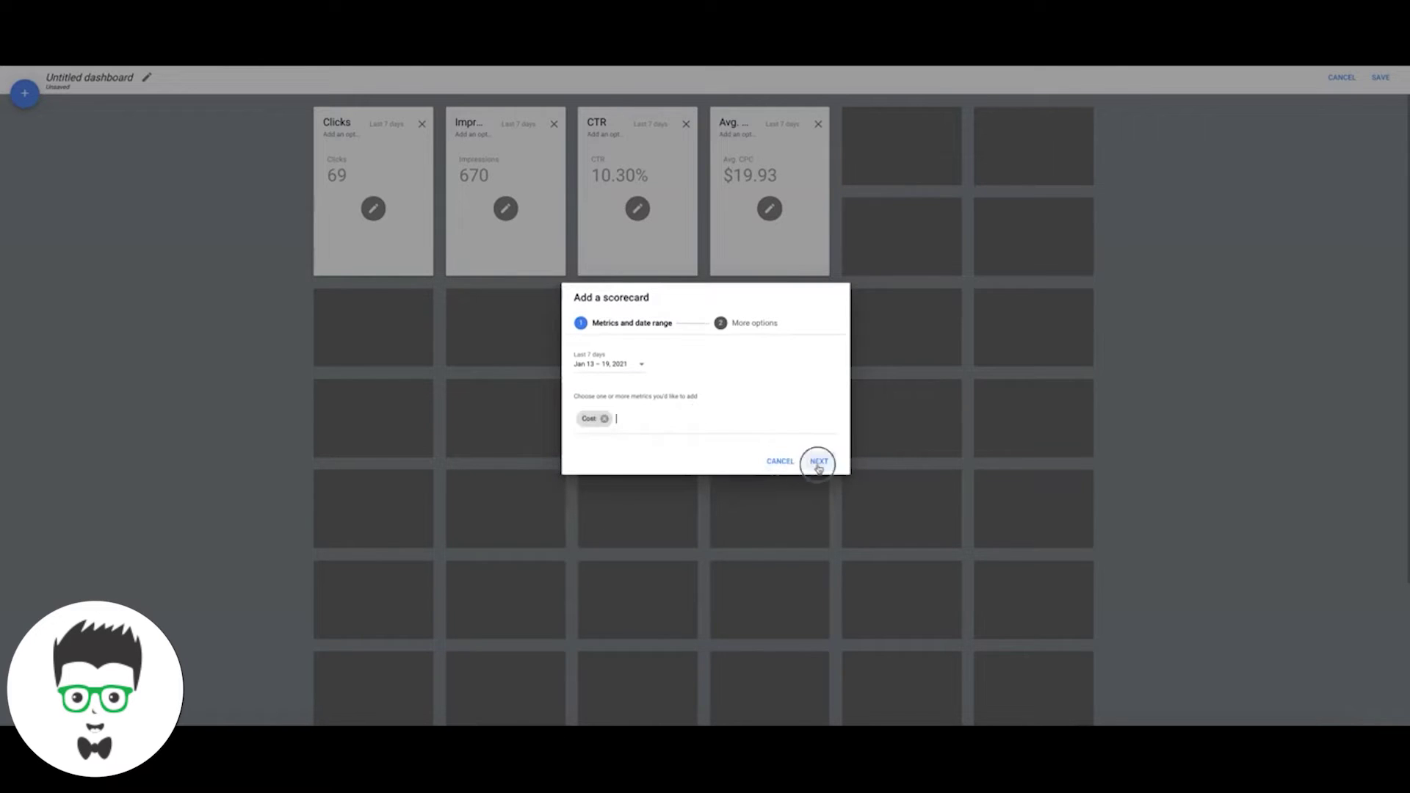
{"action": "left_click", "coordinate": [819, 473]}
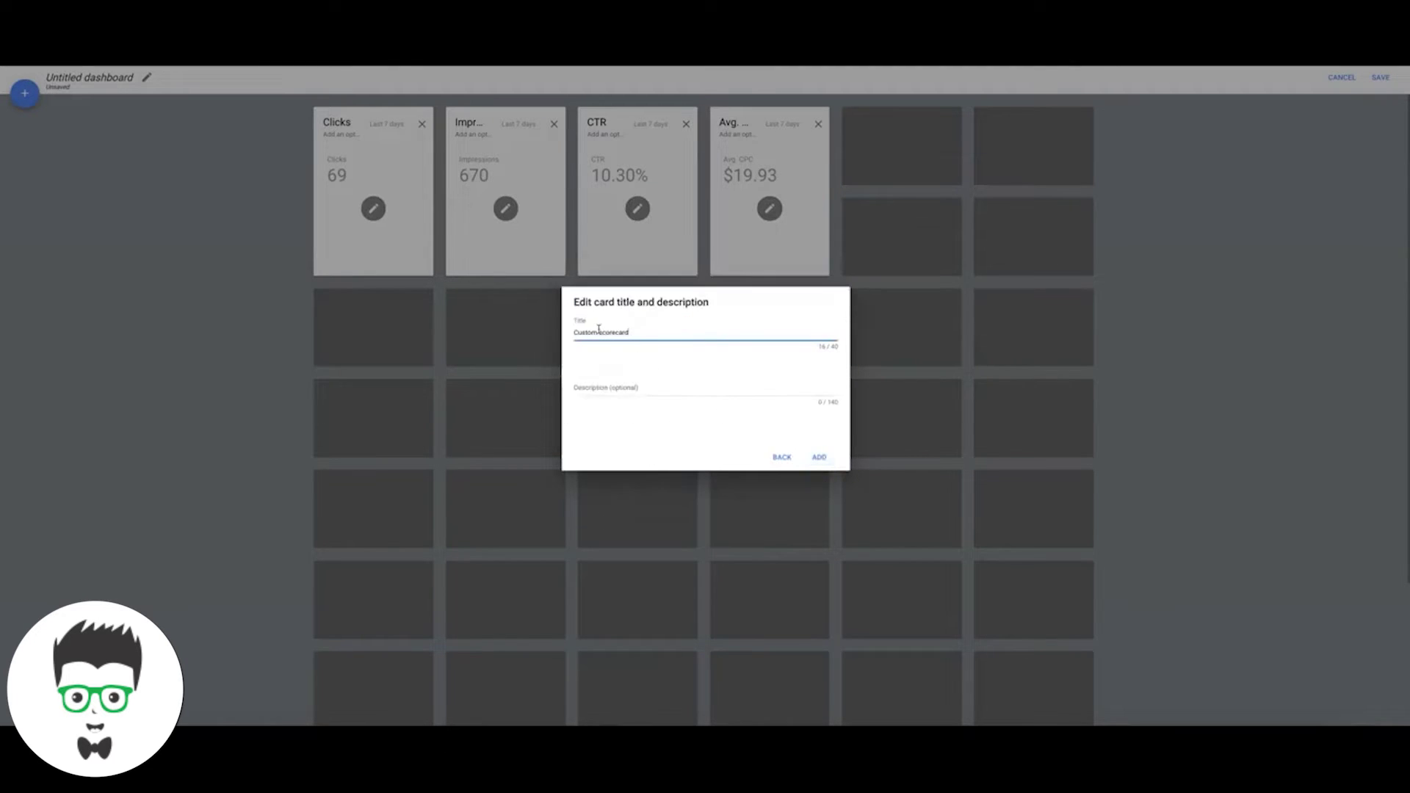
{"action": "triple_click", "coordinate": [599, 329]}
{"action": "type", "text": "Y"}
{"action": "left_click", "coordinate": [819, 457]}
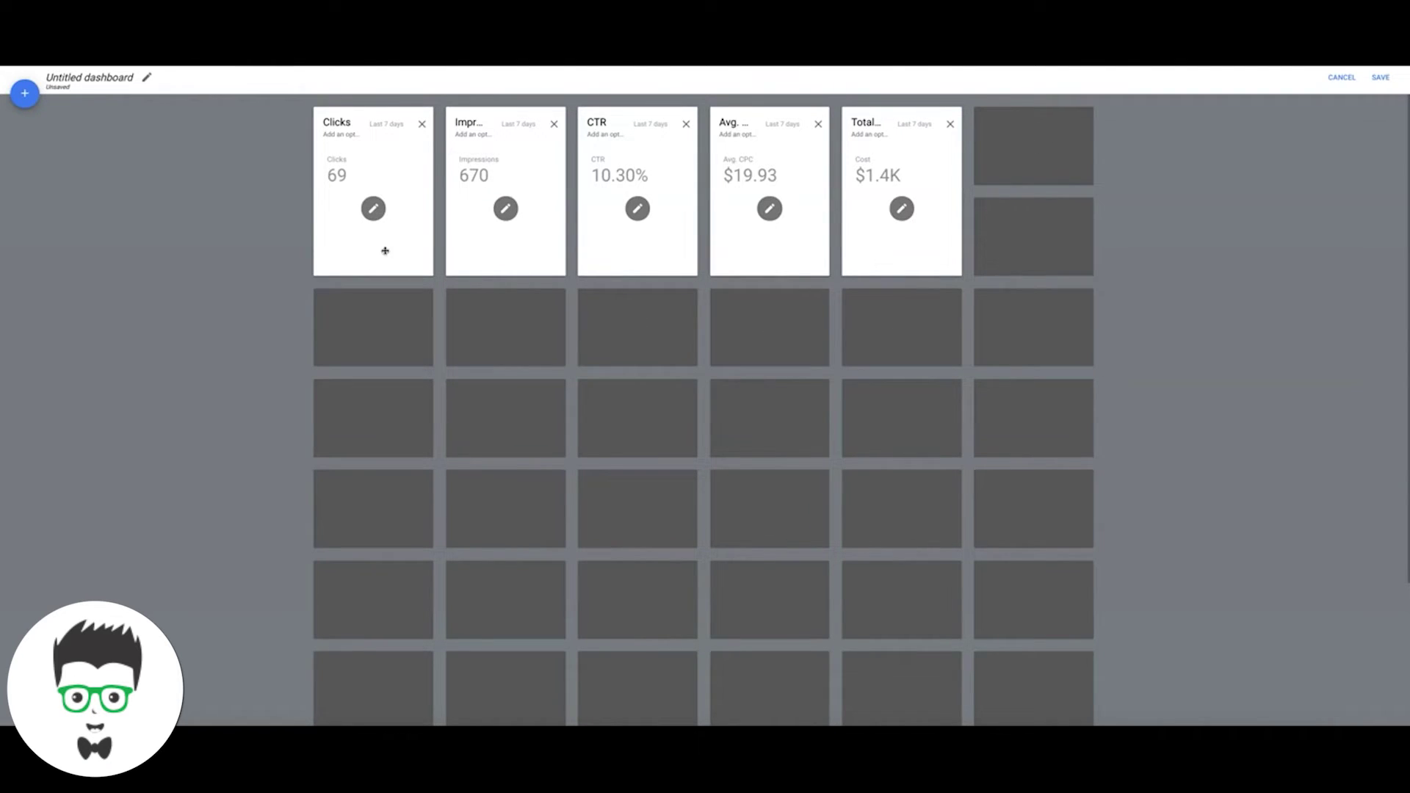
Add a scorecard titled 'Conversions' showing 33.00 as the first card of the second row
{"action": "left_click", "coordinate": [374, 329]}
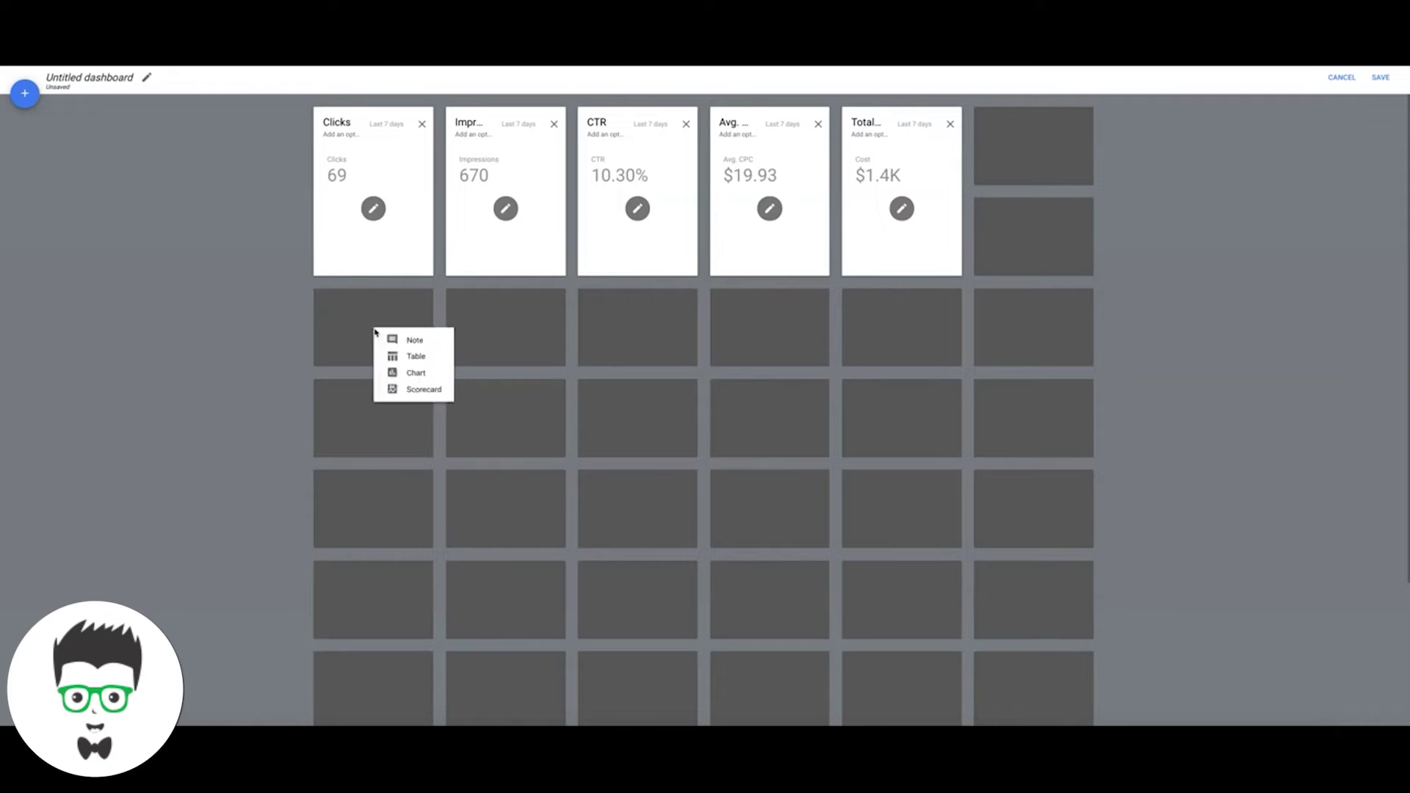
{"action": "left_click", "coordinate": [416, 390]}
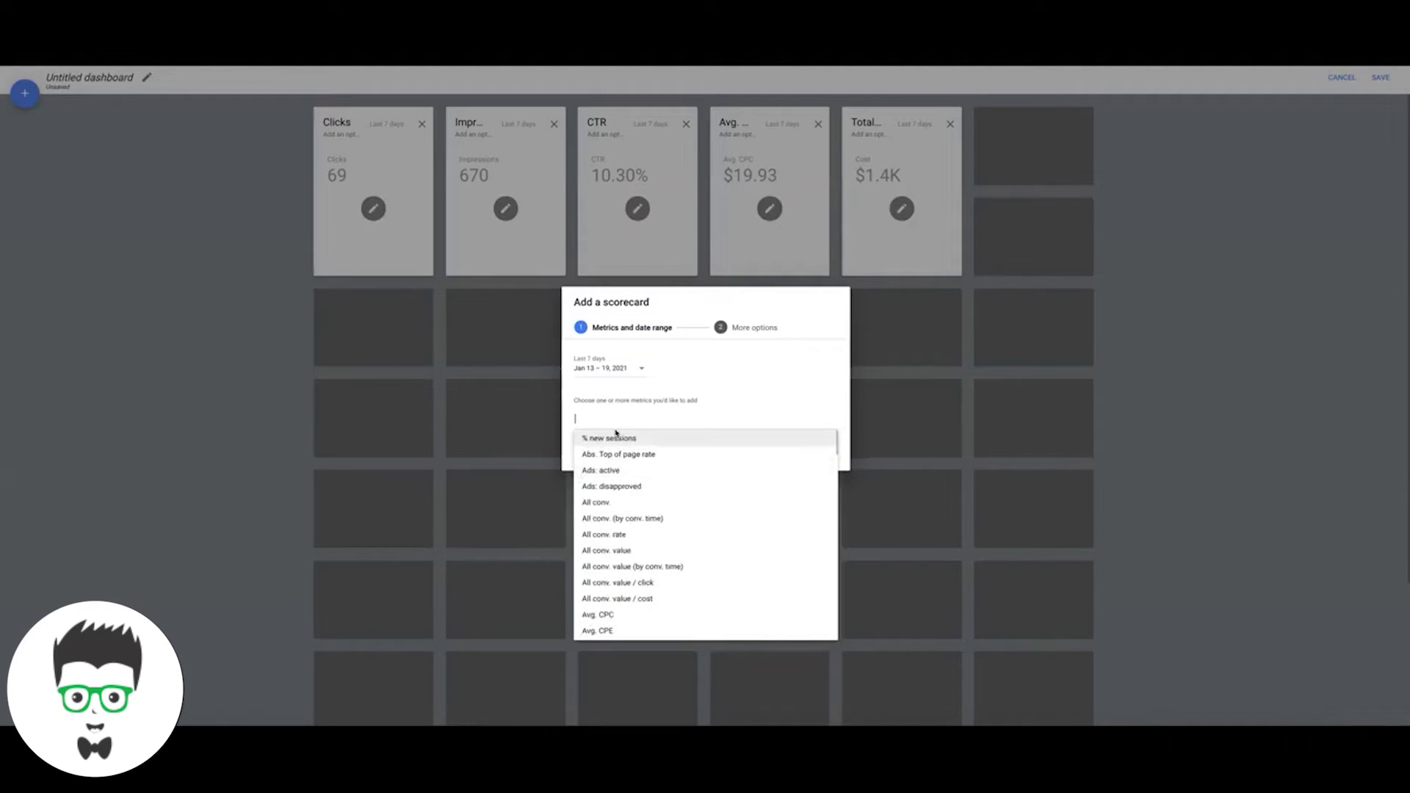
{"action": "type", "text": "conv"}
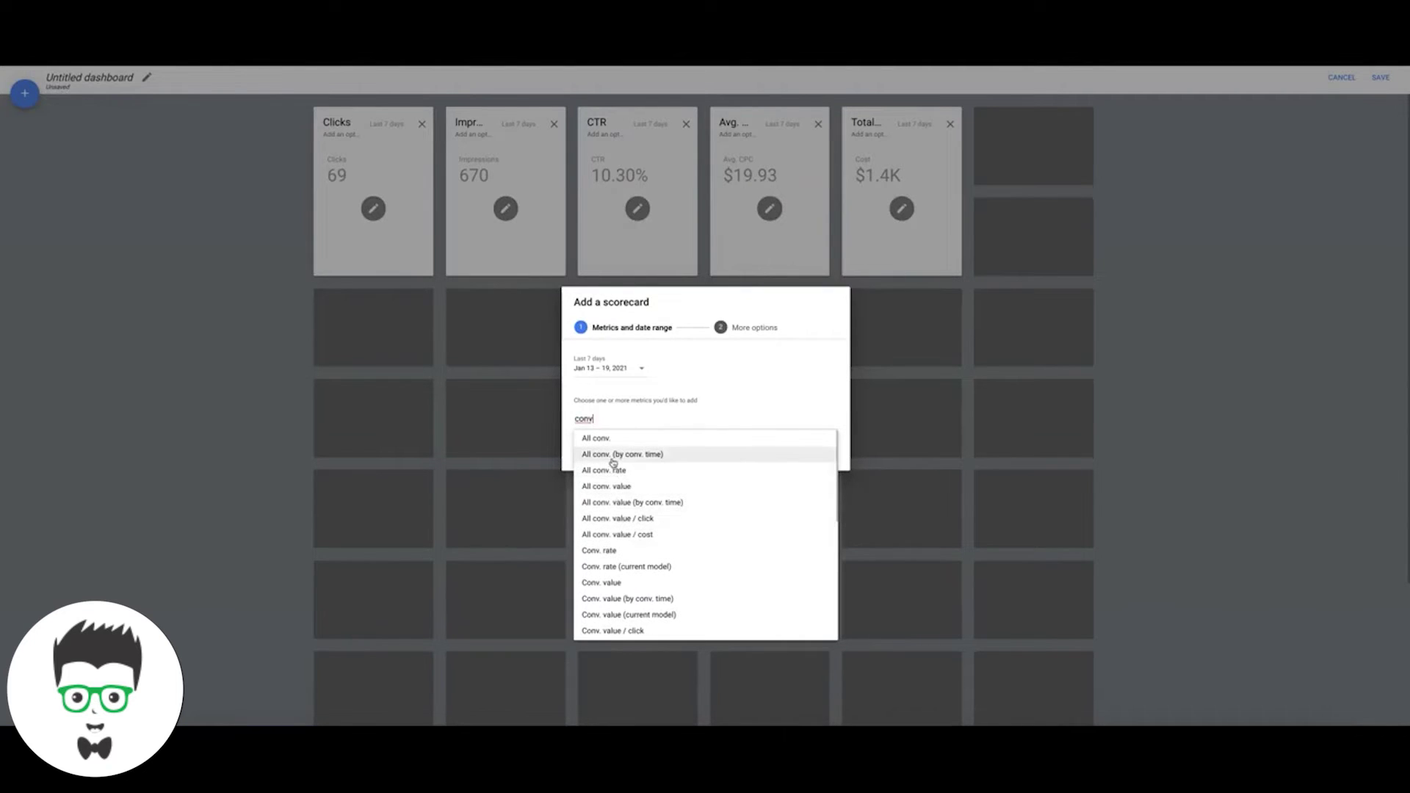
{"action": "scroll", "coordinate": [621, 536], "scroll_direction": "down", "scroll_amount": 2}
{"action": "scroll", "coordinate": [620, 542], "scroll_direction": "down", "scroll_amount": 3}
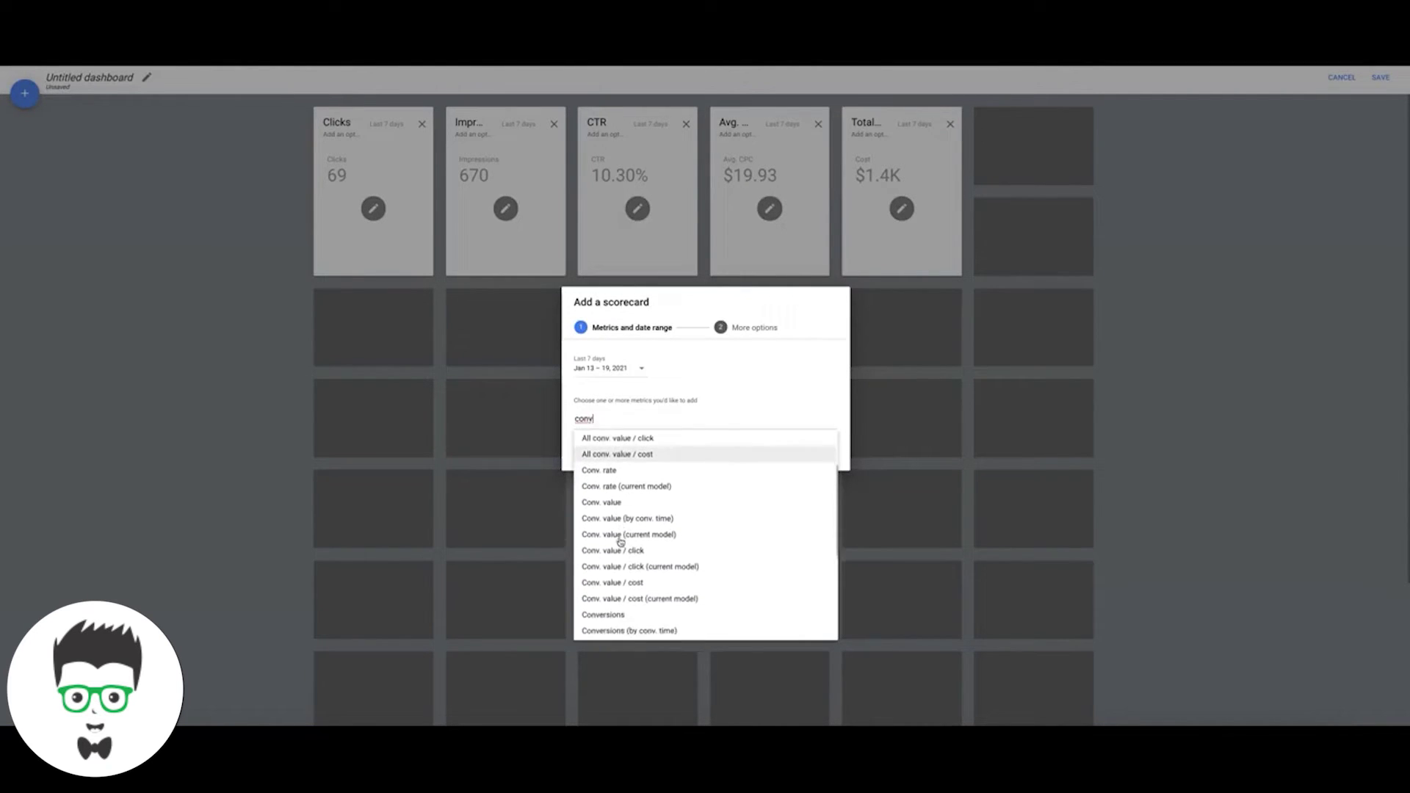
{"action": "left_click", "coordinate": [611, 560]}
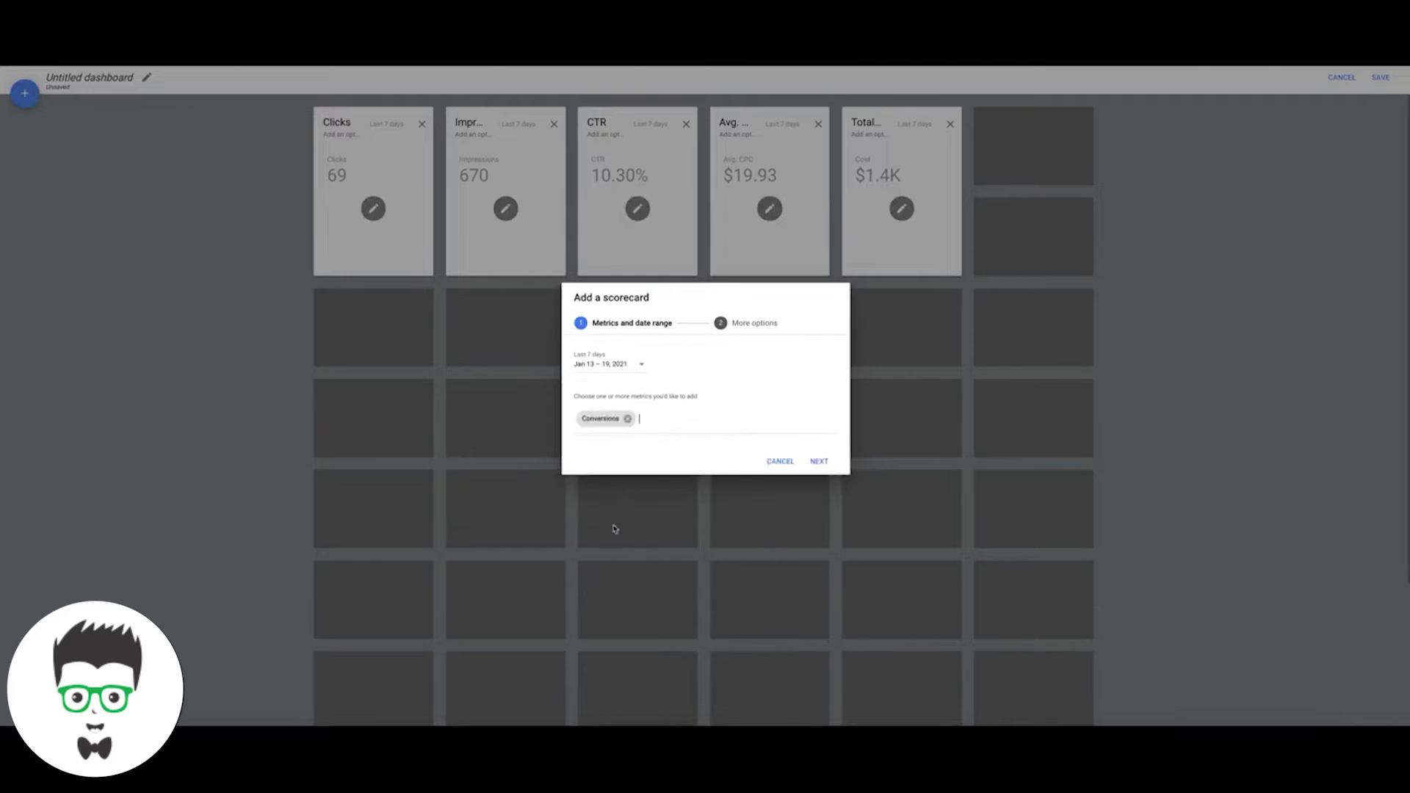
{"action": "left_click", "coordinate": [819, 461]}
{"action": "left_click", "coordinate": [820, 473]}
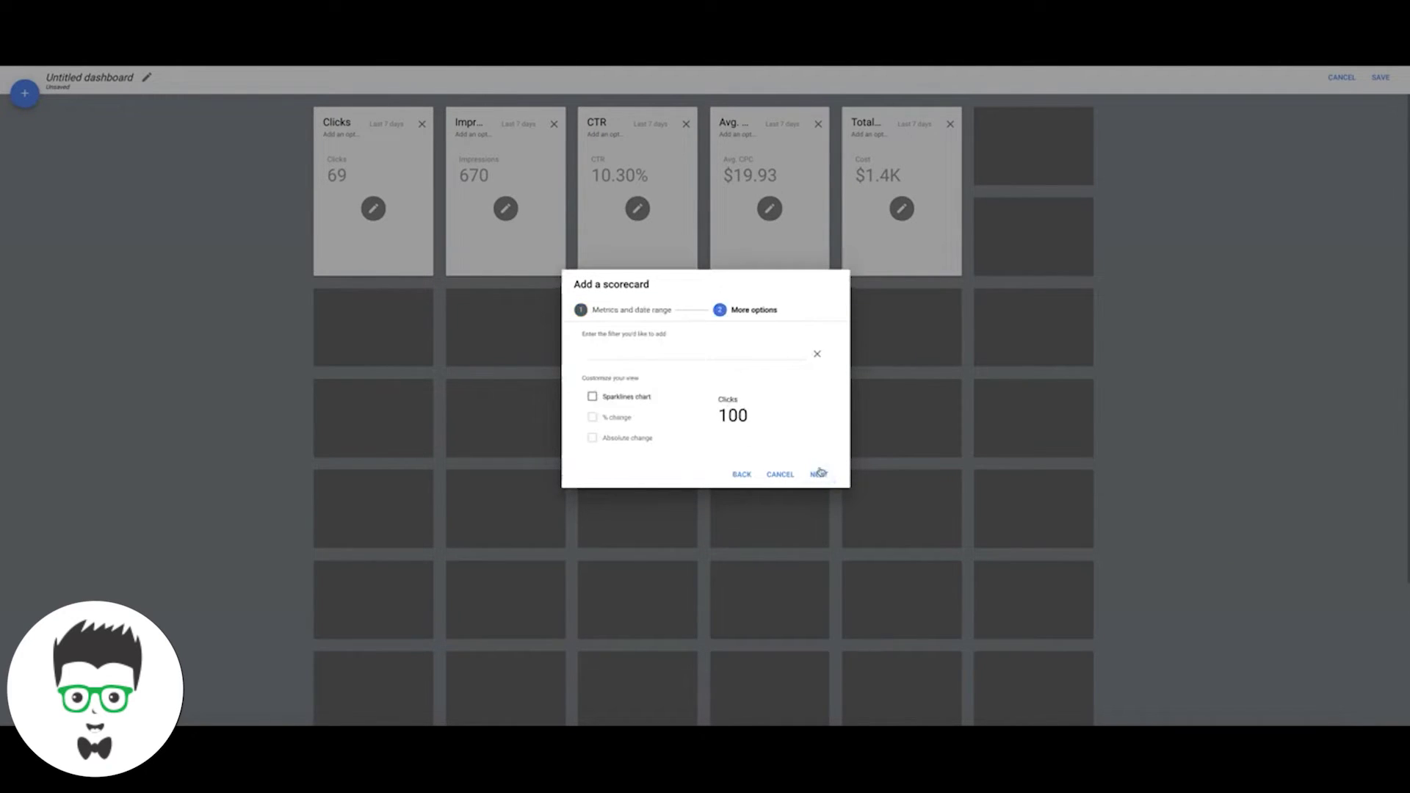
{"action": "triple_click", "coordinate": [588, 333]}
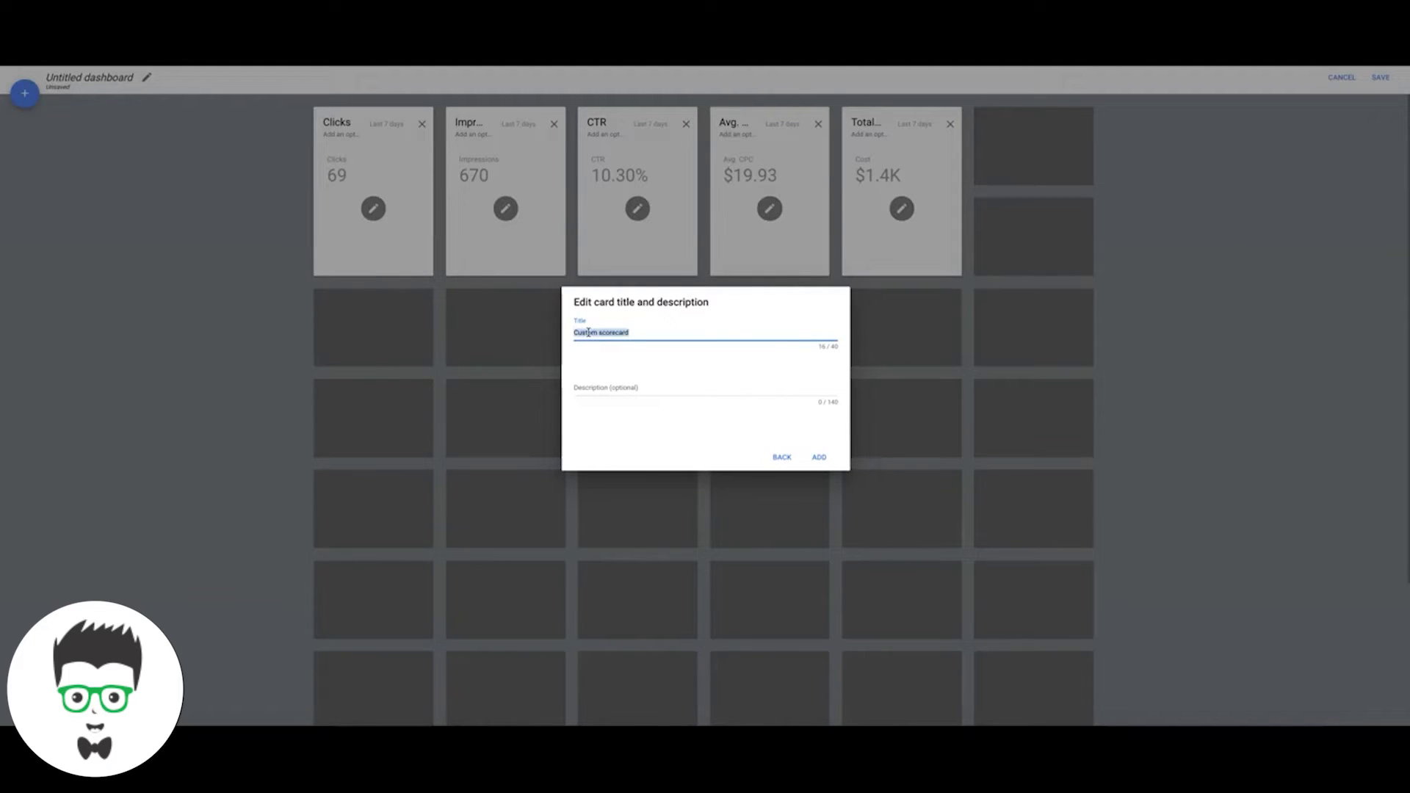
{"action": "type", "text": "Conversions"}
{"action": "left_click", "coordinate": [829, 472]}
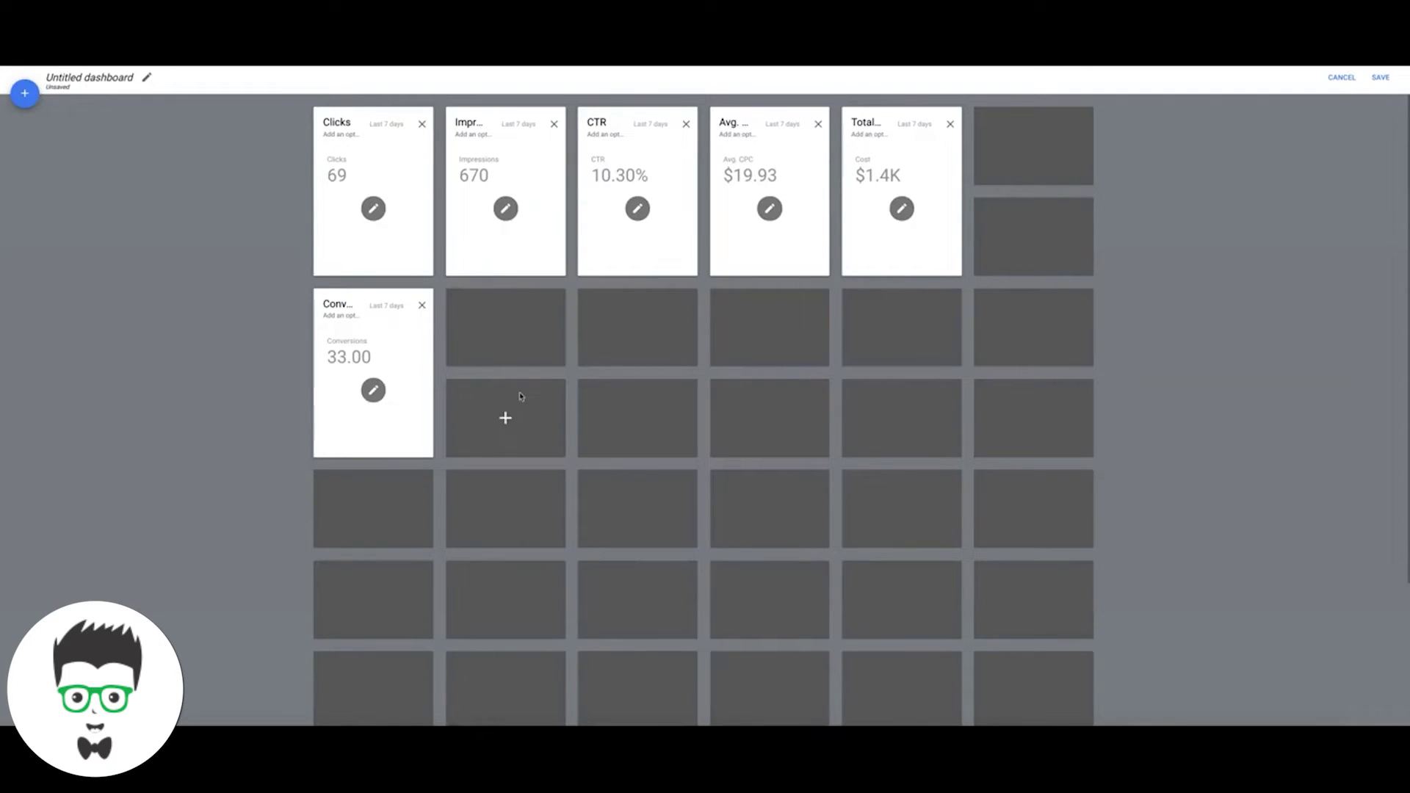
Add a Cost / conv. scorecard showing $41.68, titled Cost Per Conversions, beside Conversions
{"action": "left_click", "coordinate": [505, 326]}
{"action": "left_click", "coordinate": [548, 393]}
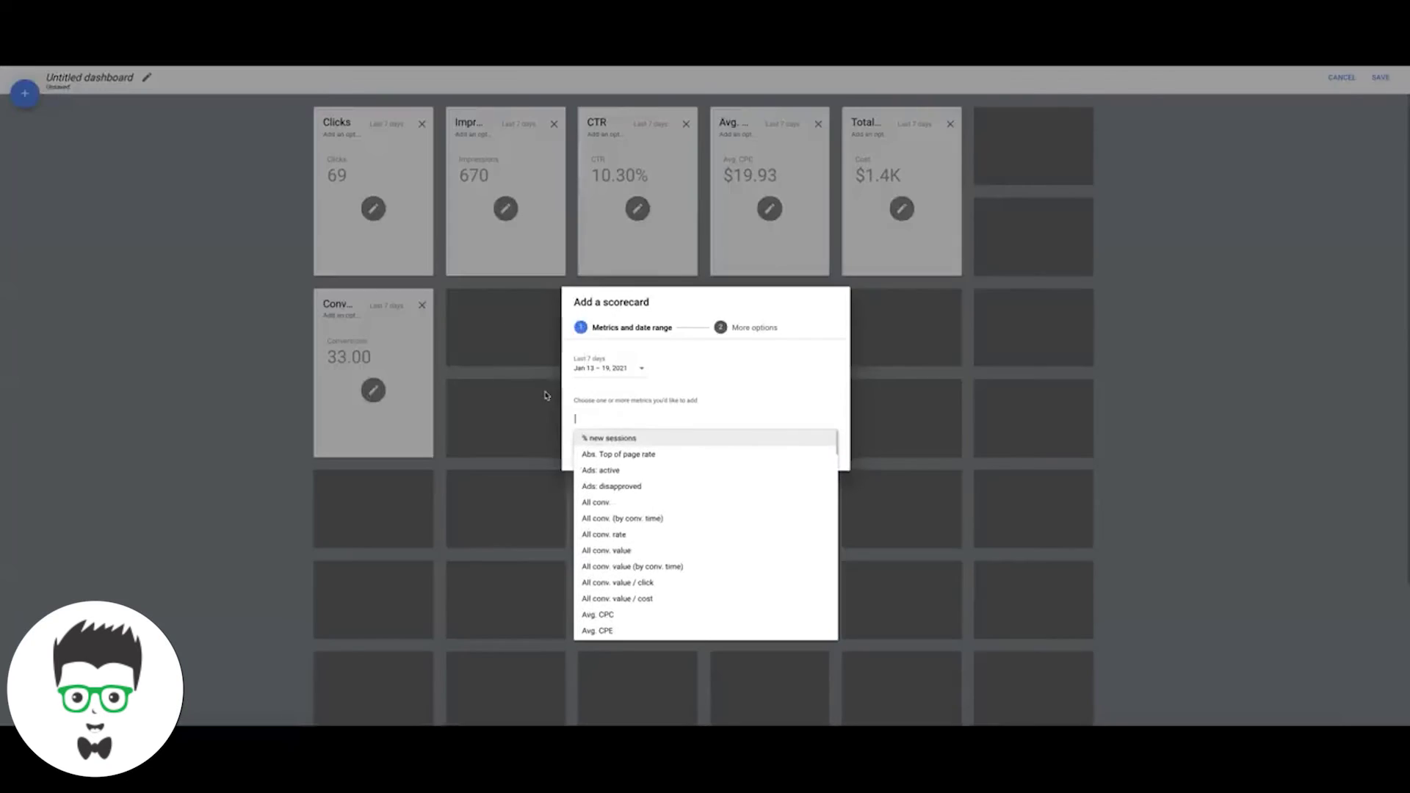
{"action": "type", "text": "cost"}
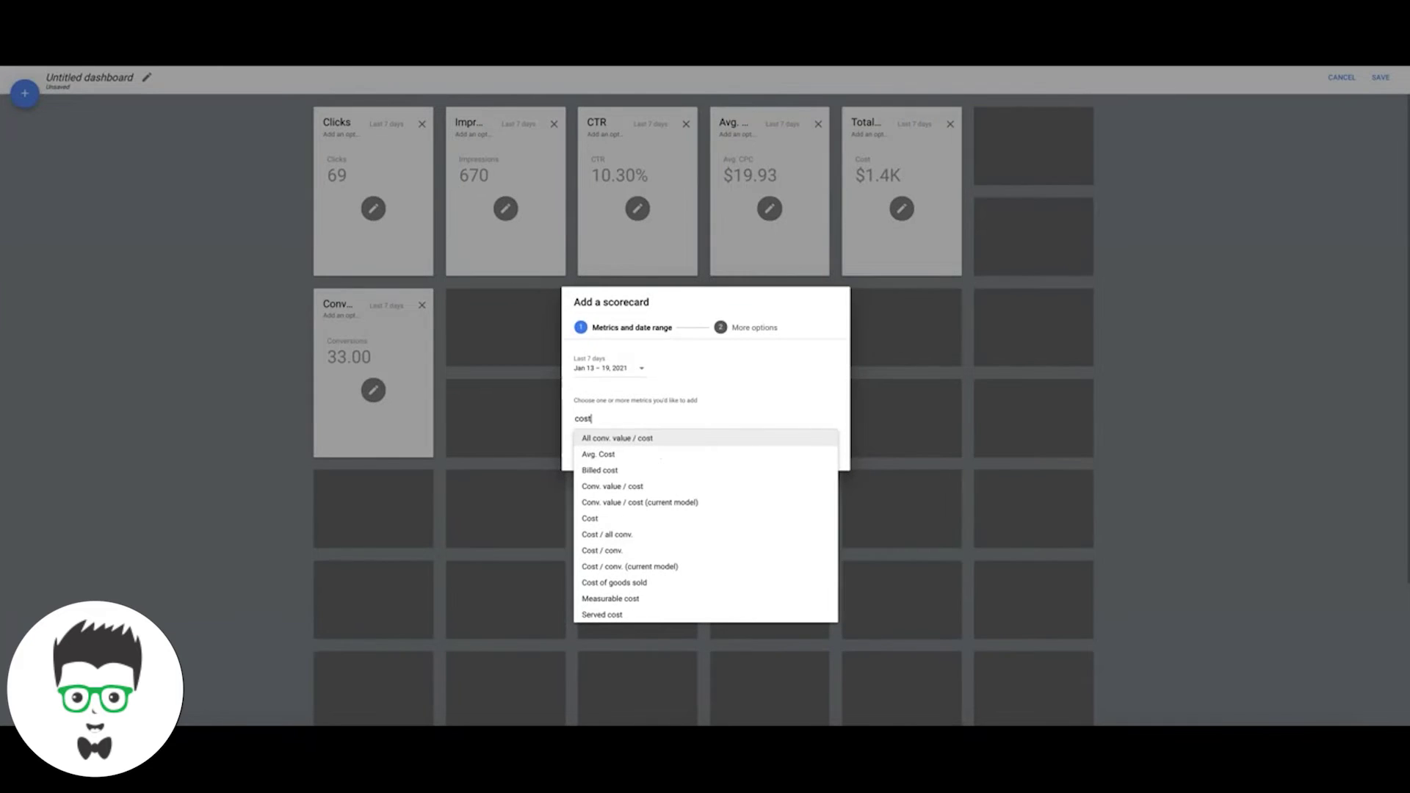
{"action": "left_click", "coordinate": [616, 550]}
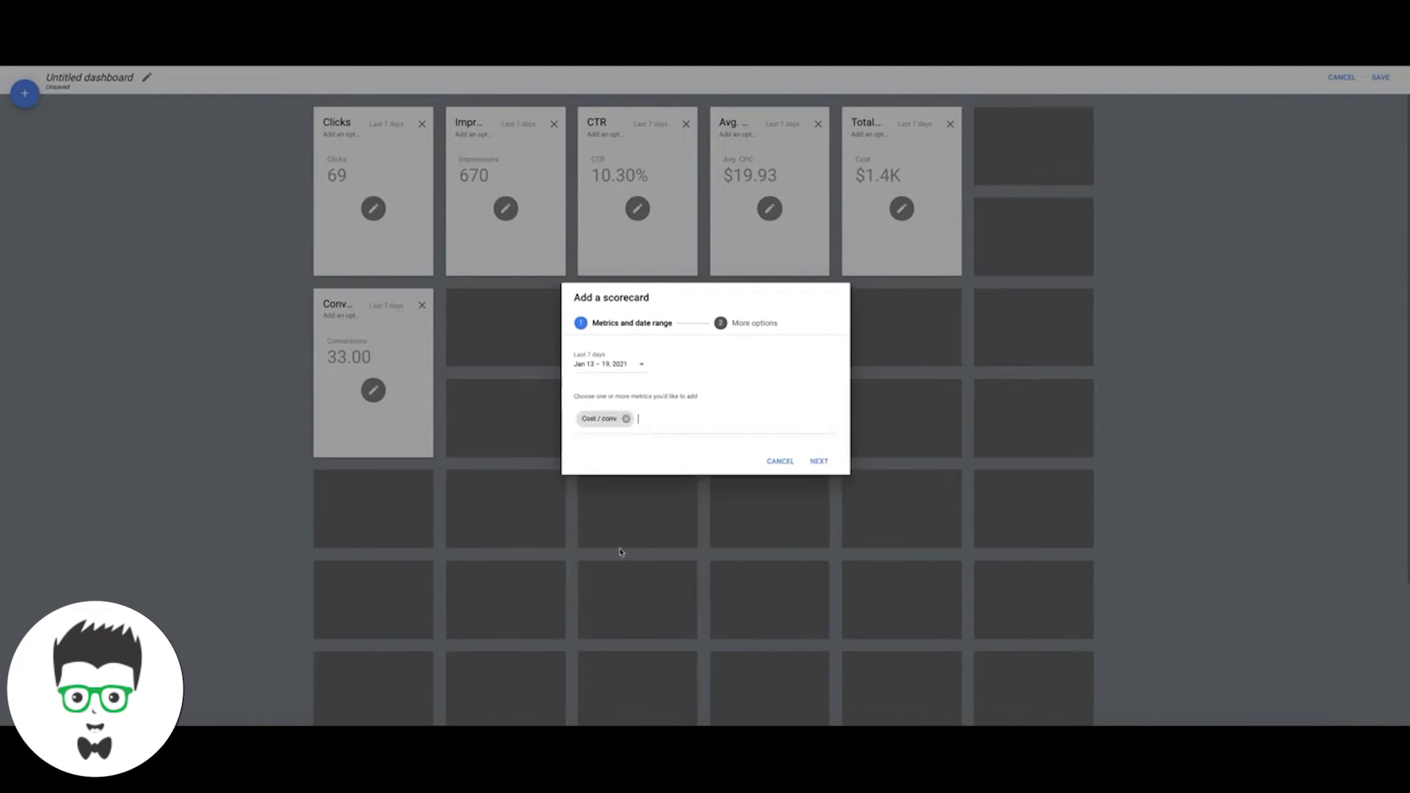
{"action": "left_click", "coordinate": [822, 461]}
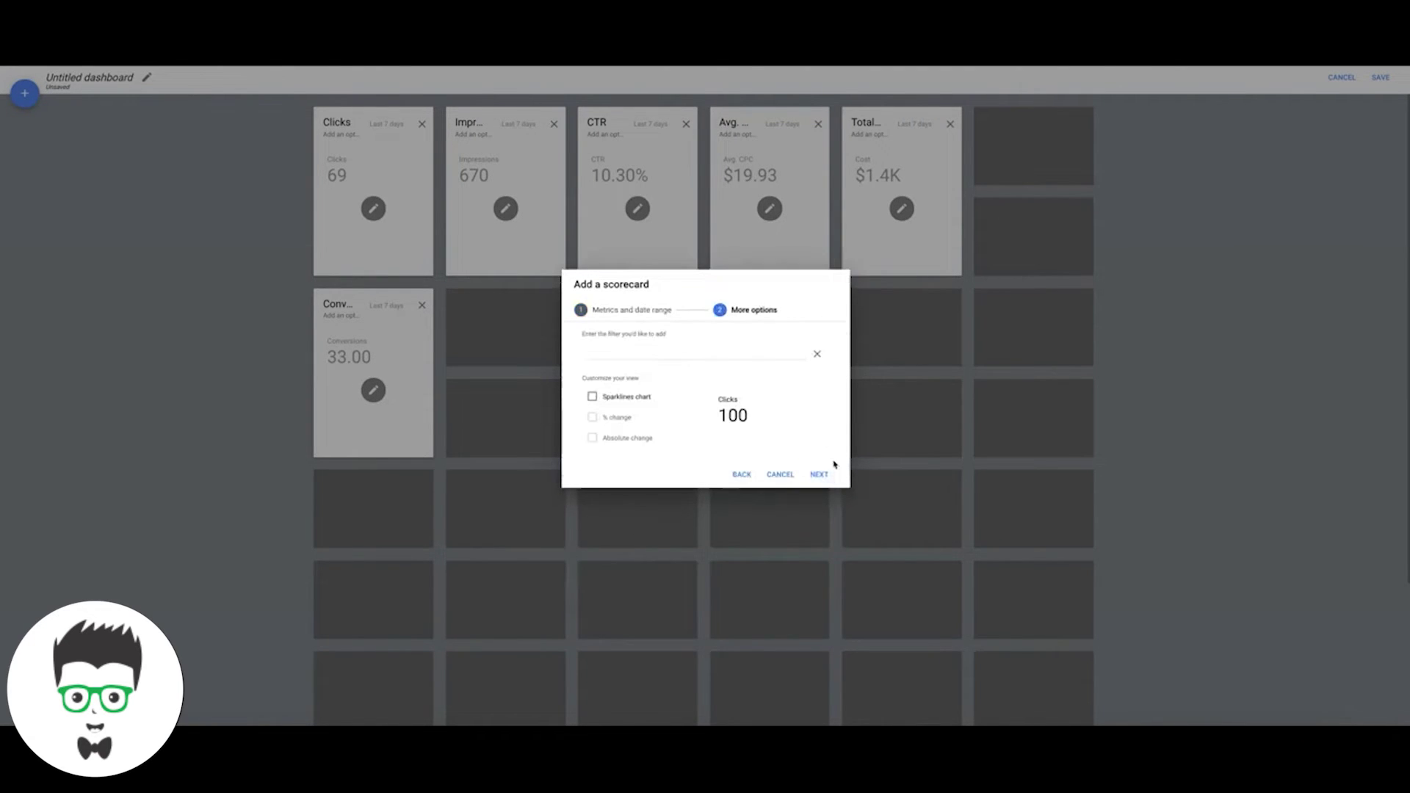
{"action": "left_click", "coordinate": [821, 476]}
{"action": "triple_click", "coordinate": [613, 332]}
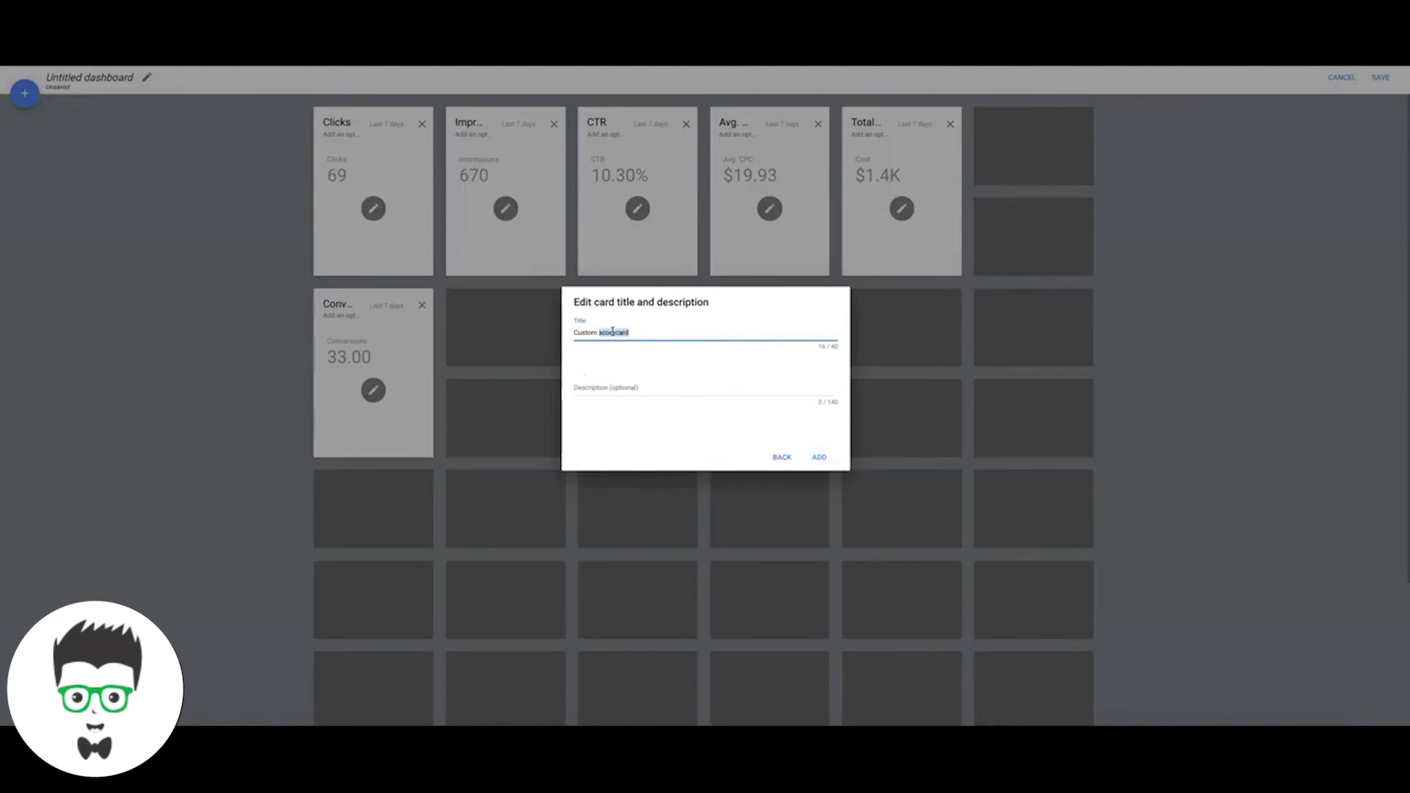
{"action": "type", "text": "Cost Per Conversions"}
{"action": "left_click", "coordinate": [818, 457]}
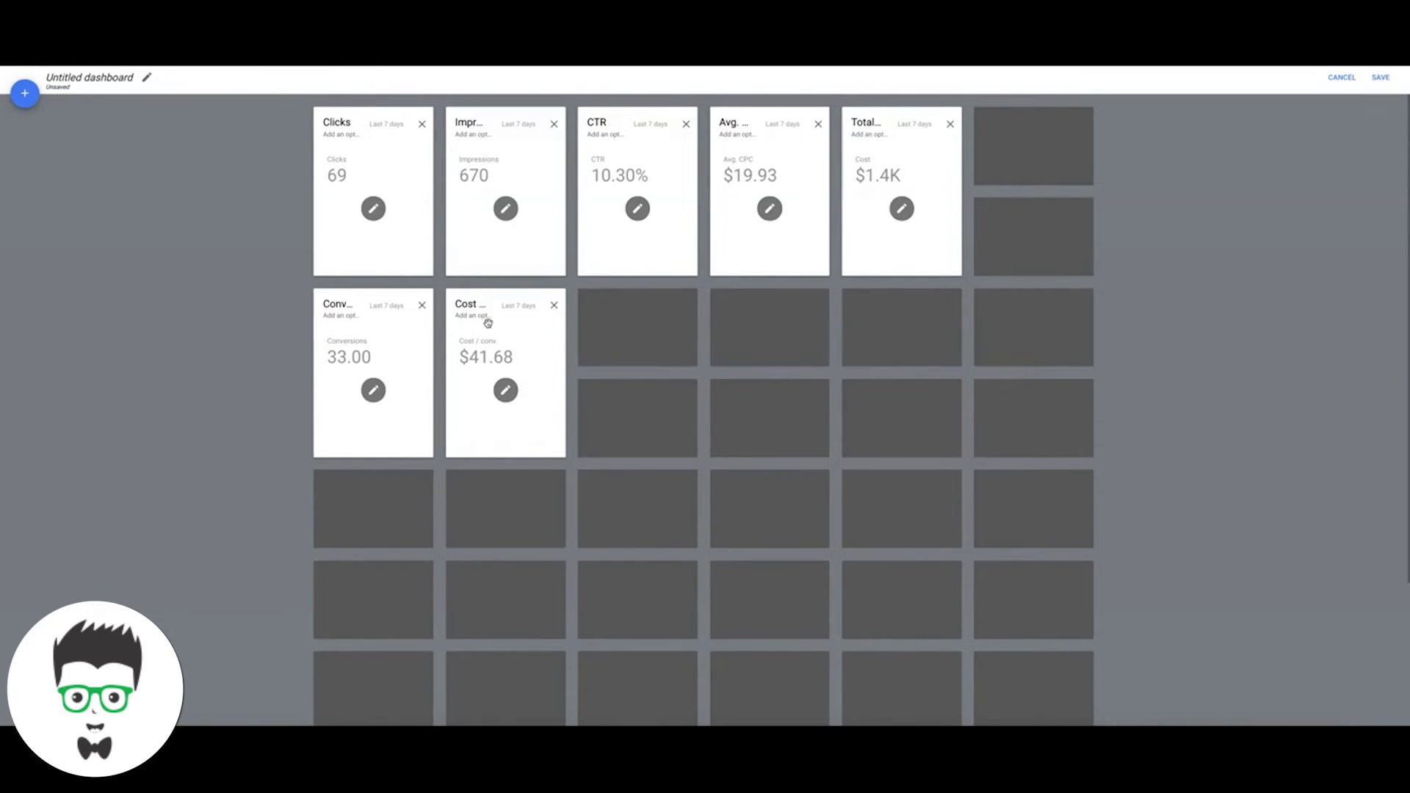
Add a Conv. rate scorecard showing 47.83%, titled 'Conv R', third in the second row
{"action": "left_click", "coordinate": [639, 330]}
{"action": "left_click", "coordinate": [679, 389]}
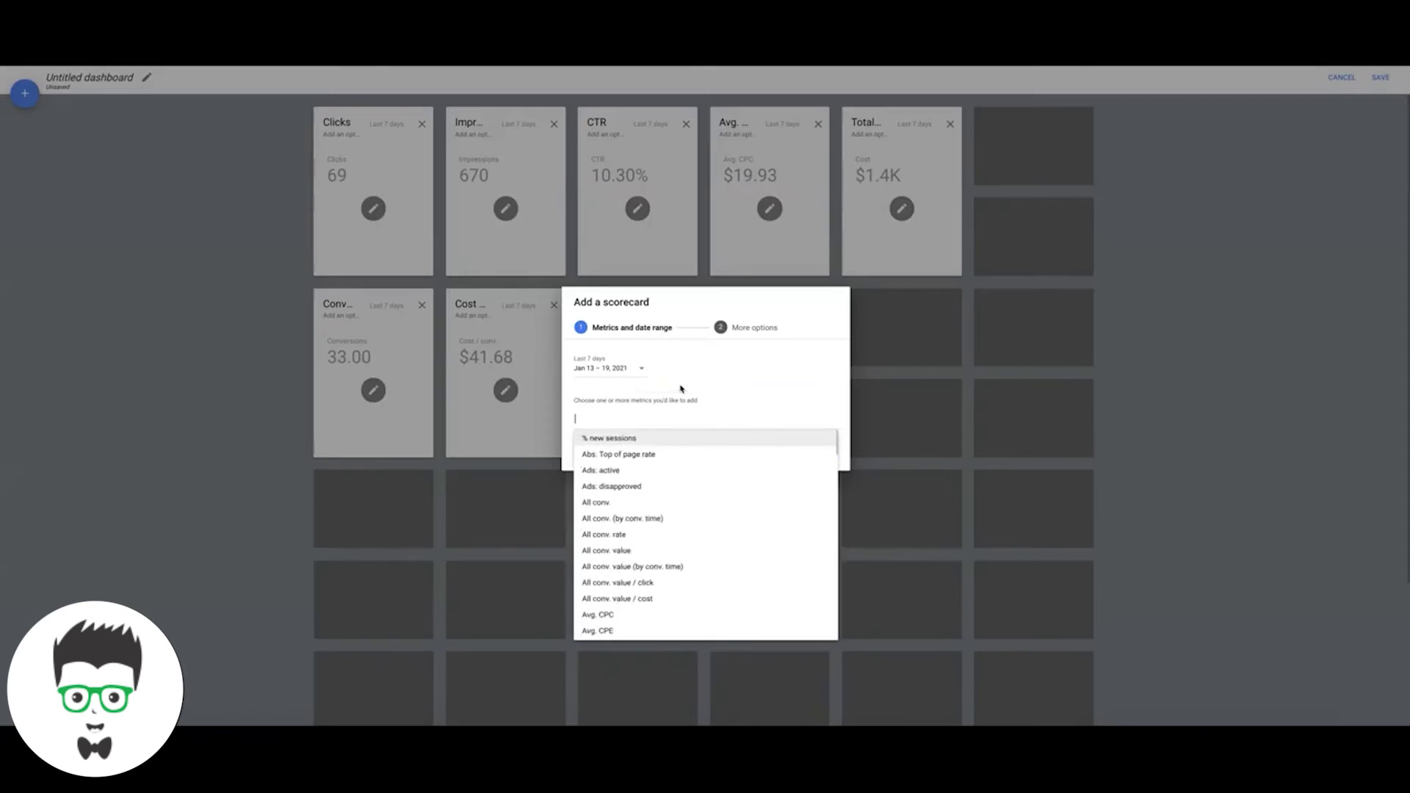
{"action": "type", "text": "conv"}
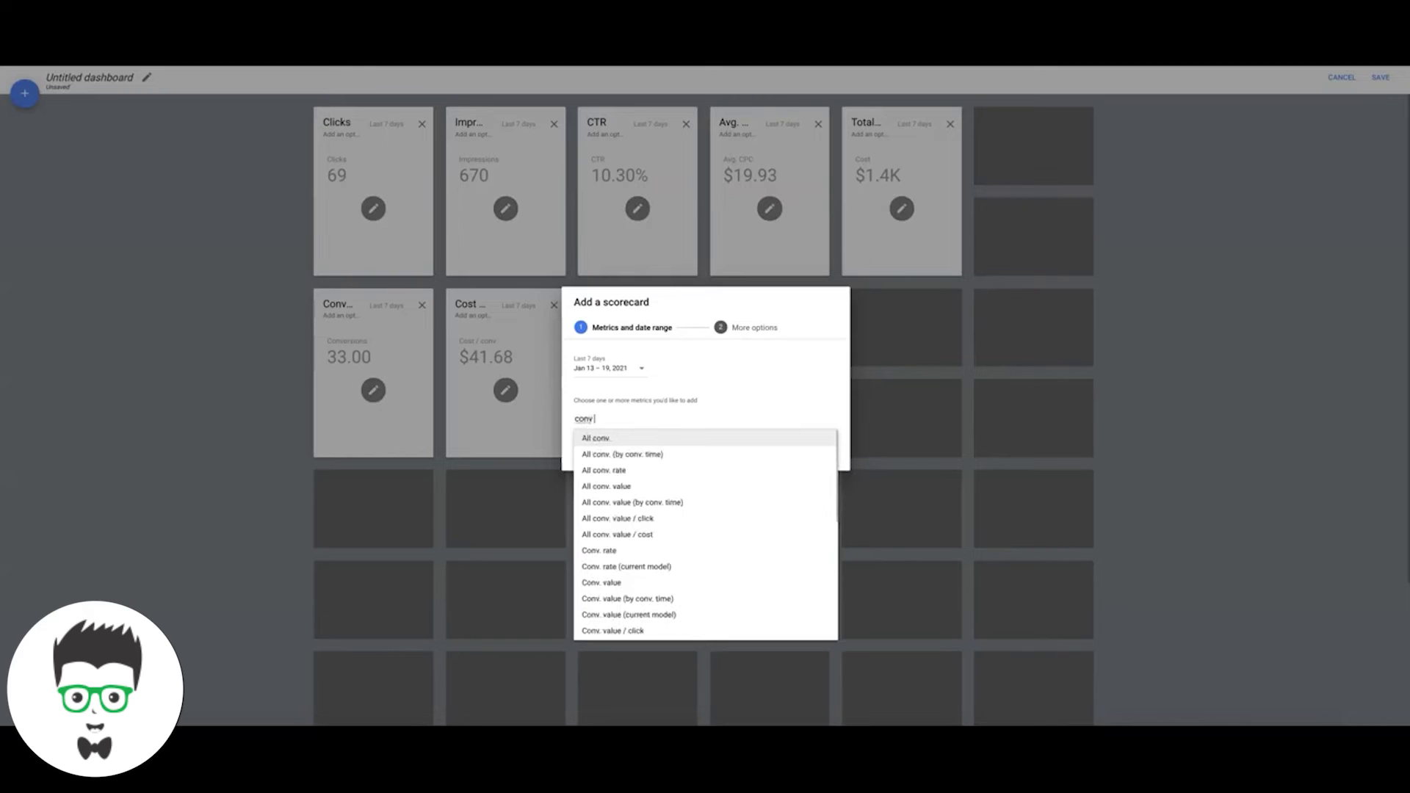
{"action": "left_click", "coordinate": [633, 553]}
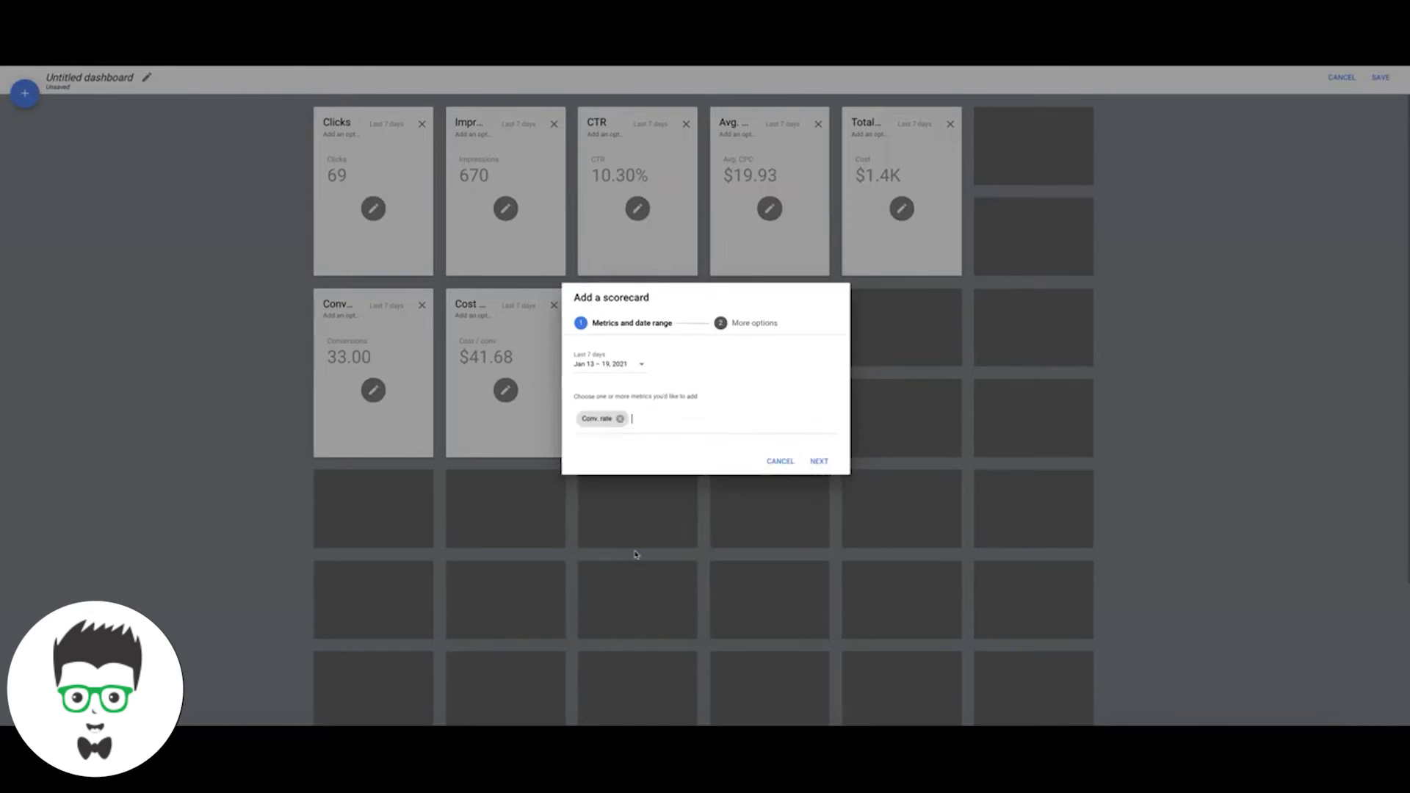
{"action": "left_click", "coordinate": [817, 463]}
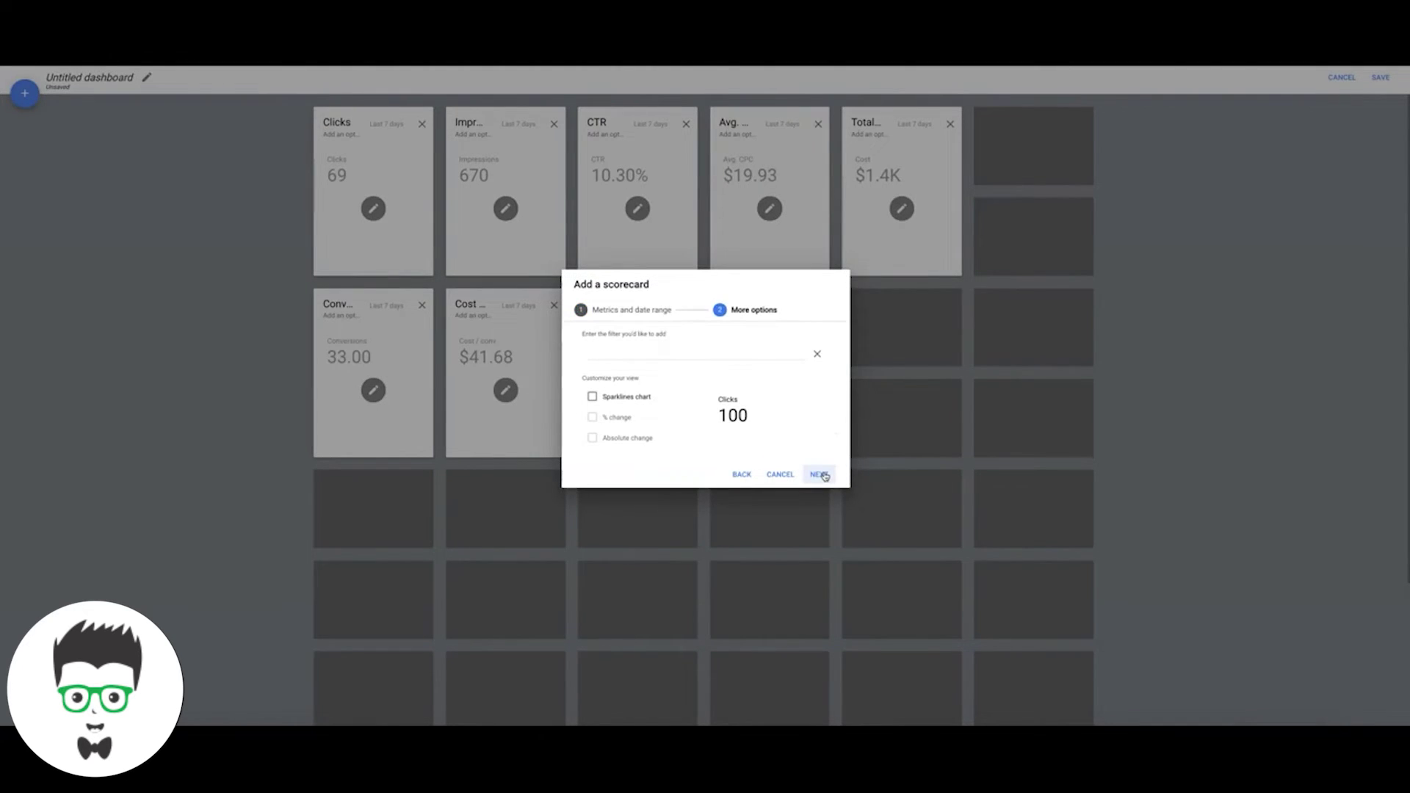
{"action": "left_click", "coordinate": [821, 473]}
{"action": "triple_click", "coordinate": [593, 332]}
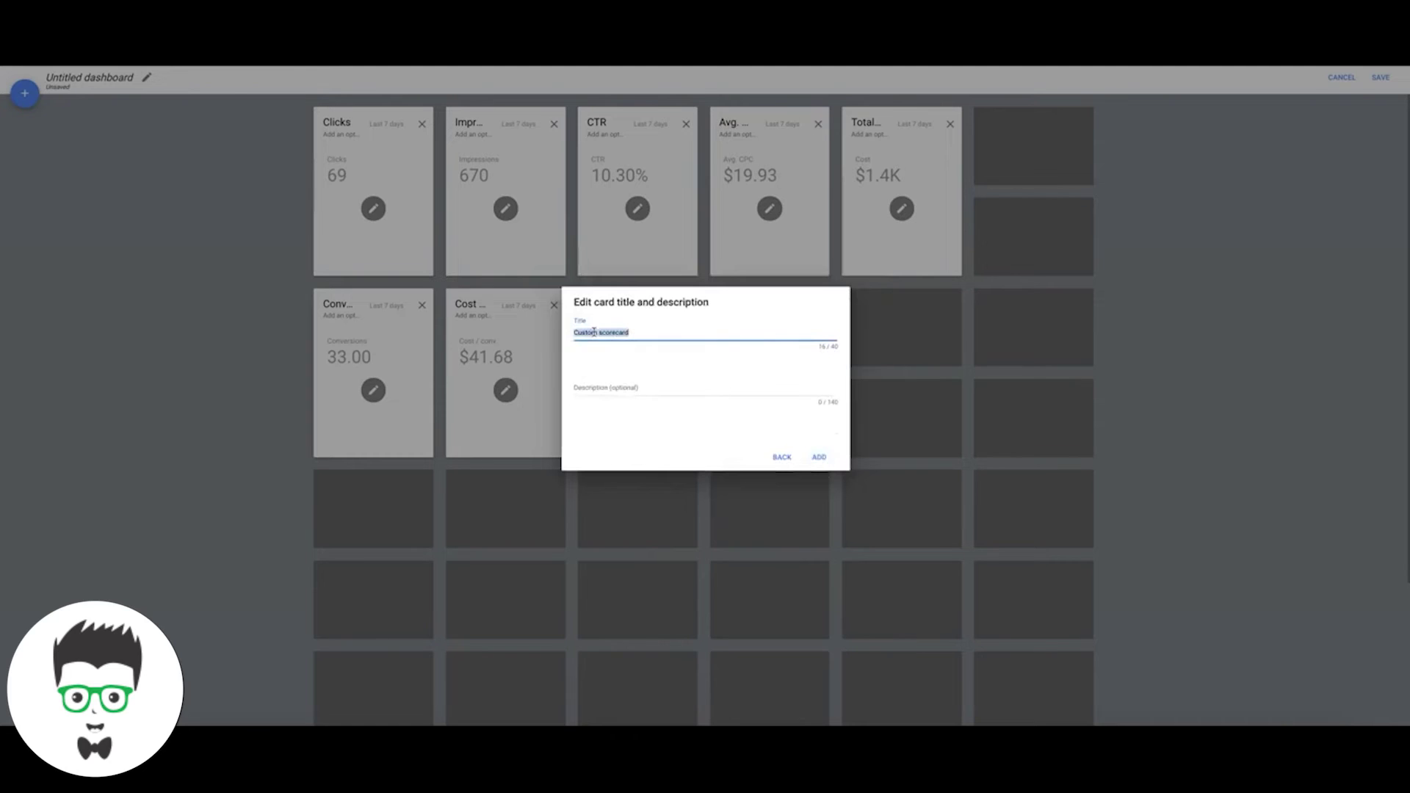
{"action": "type", "text": "Conv Rate"}
{"action": "left_click", "coordinate": [820, 457]}
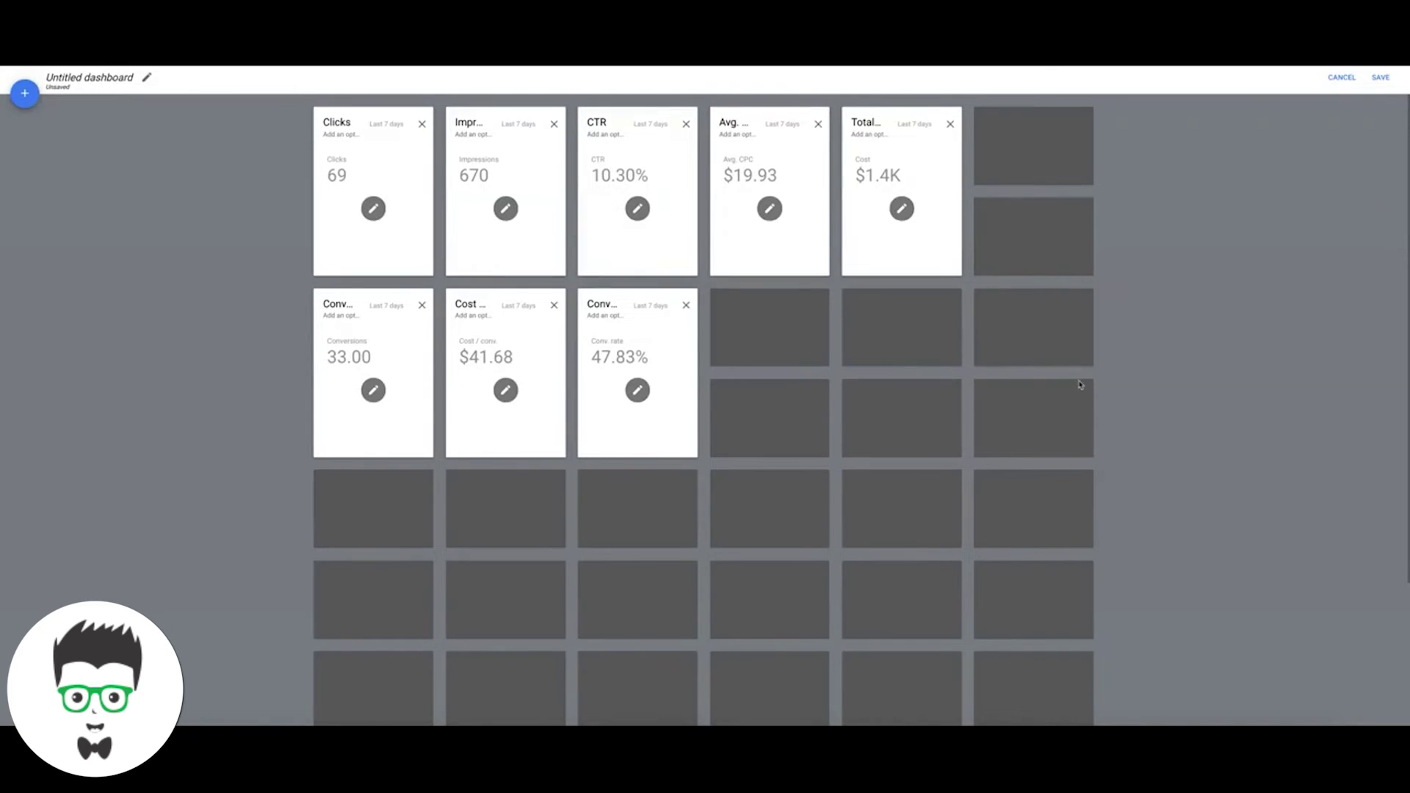
{"action": "left_click", "coordinate": [770, 331]}
{"action": "left_click", "coordinate": [802, 389]}
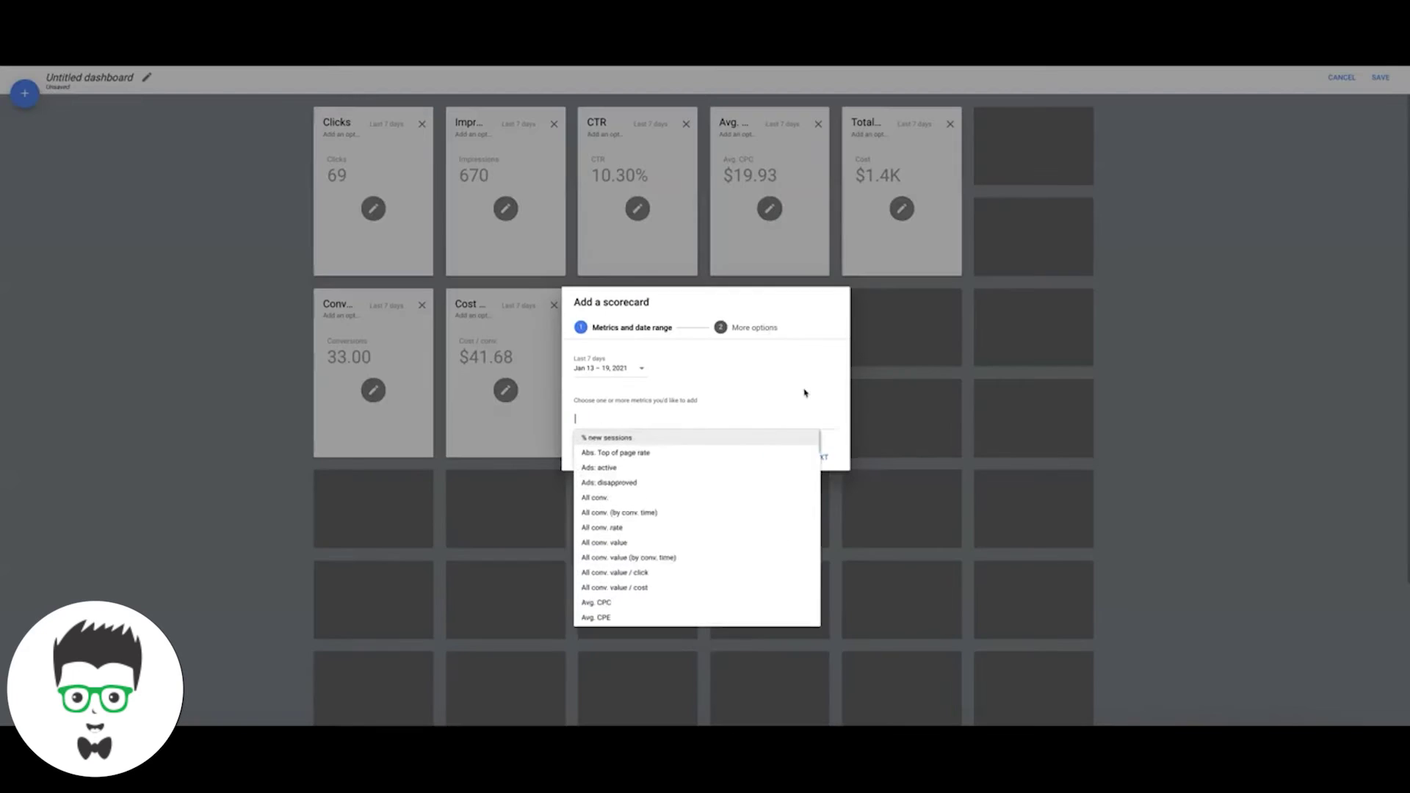
{"action": "scroll", "coordinate": [658, 551], "scroll_direction": "down", "scroll_amount": 5}
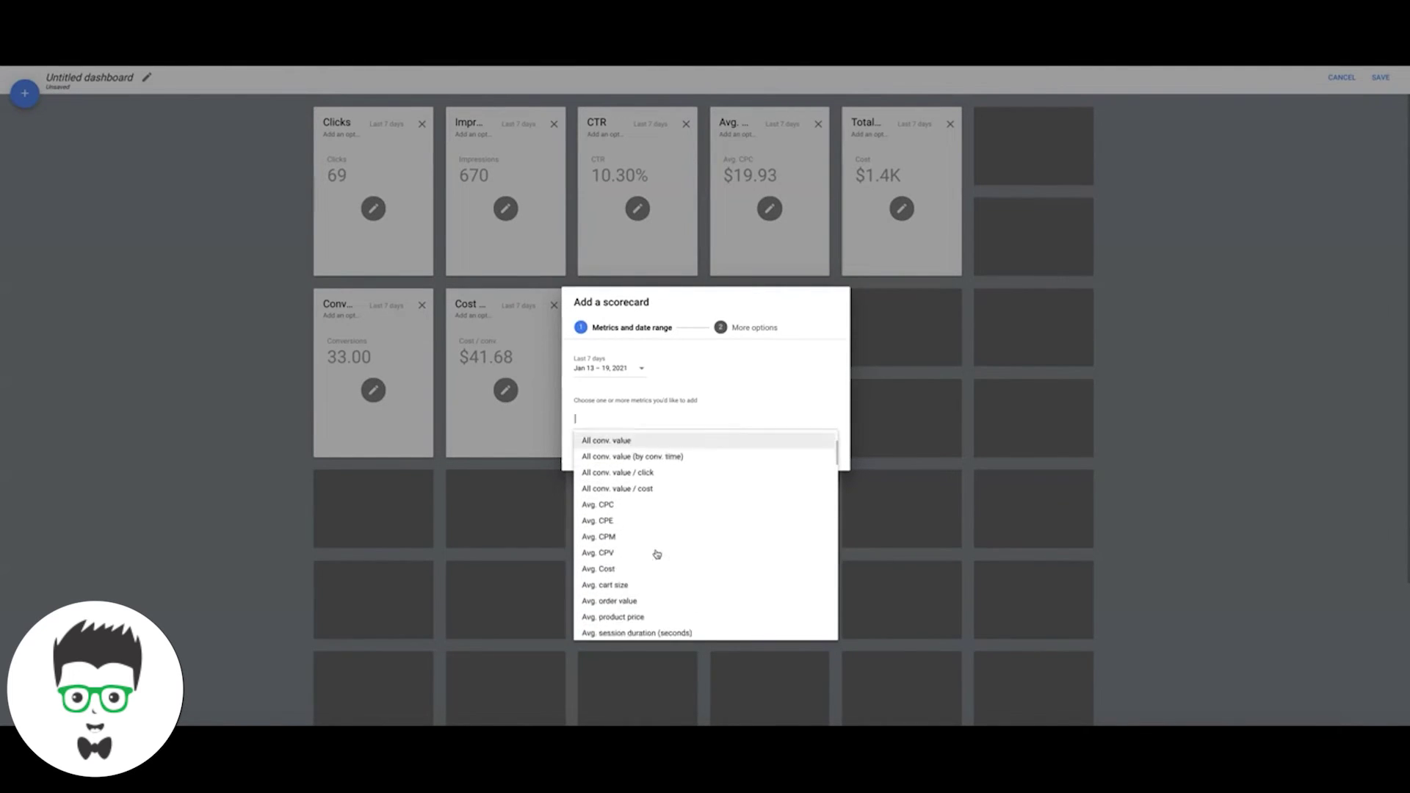
{"action": "scroll", "coordinate": [657, 554], "scroll_direction": "down", "scroll_amount": 6}
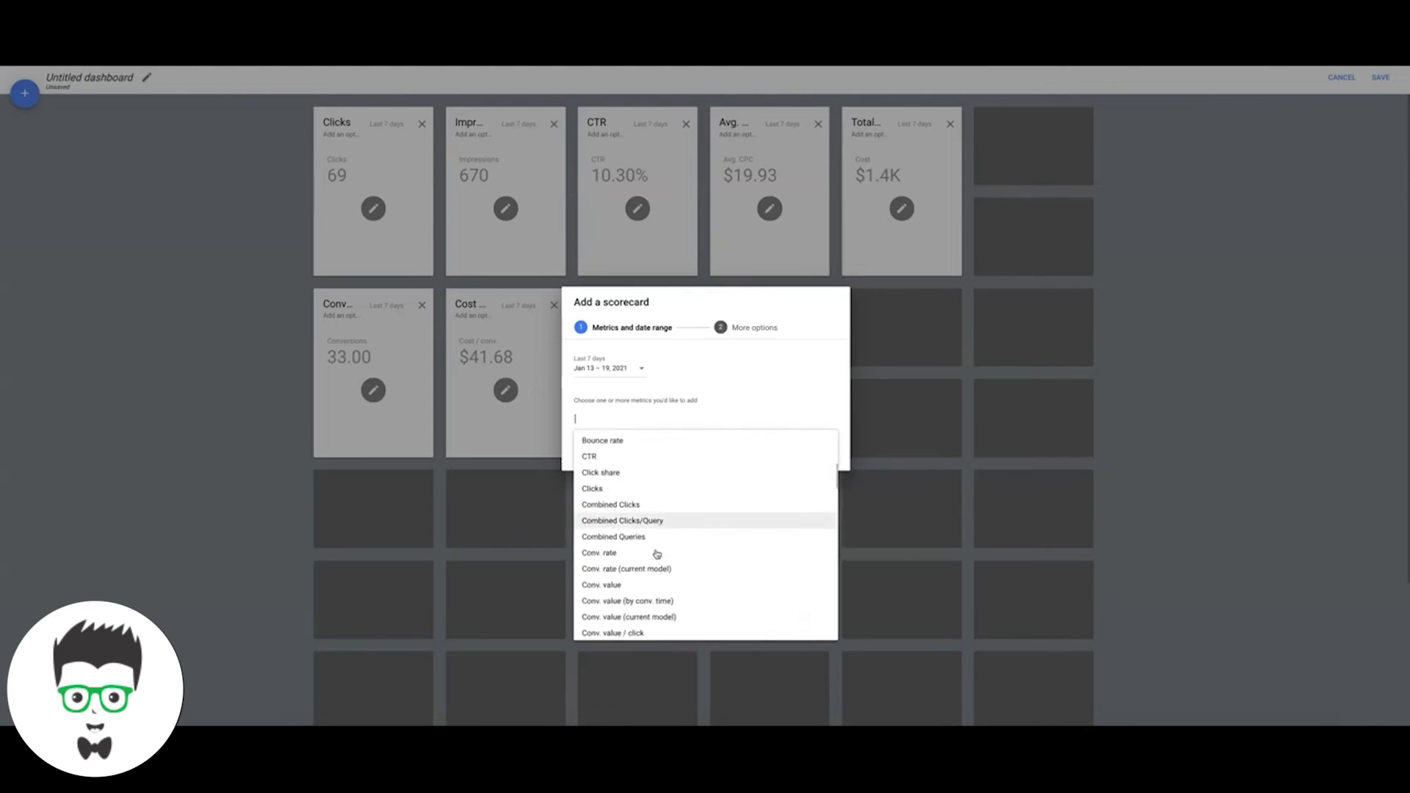
{"action": "scroll", "coordinate": [657, 554], "scroll_direction": "down", "scroll_amount": 6}
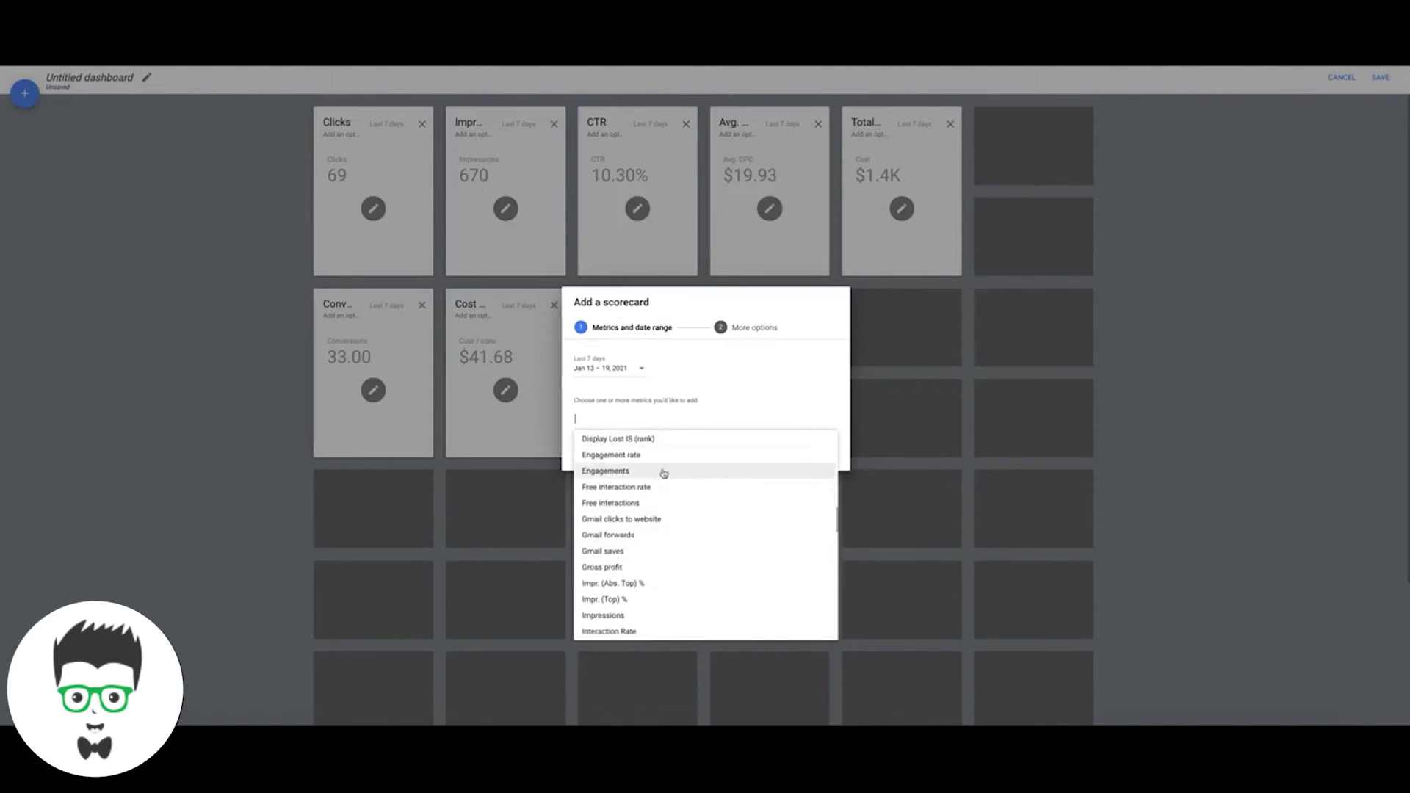
{"action": "scroll", "coordinate": [661, 474], "scroll_direction": "down", "scroll_amount": 3}
{"action": "scroll", "coordinate": [663, 473], "scroll_direction": "down", "scroll_amount": 5}
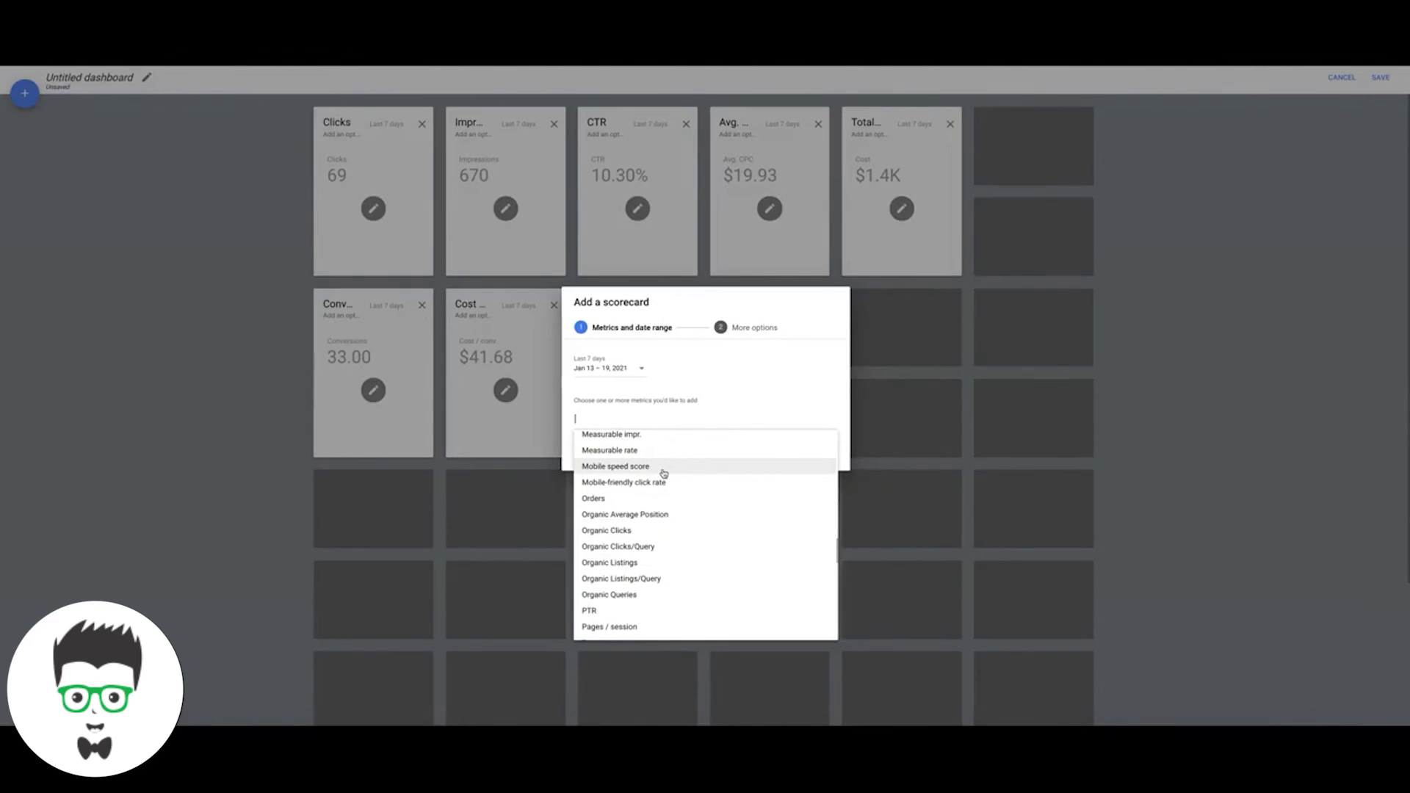
{"action": "scroll", "coordinate": [663, 474], "scroll_direction": "down", "scroll_amount": 5}
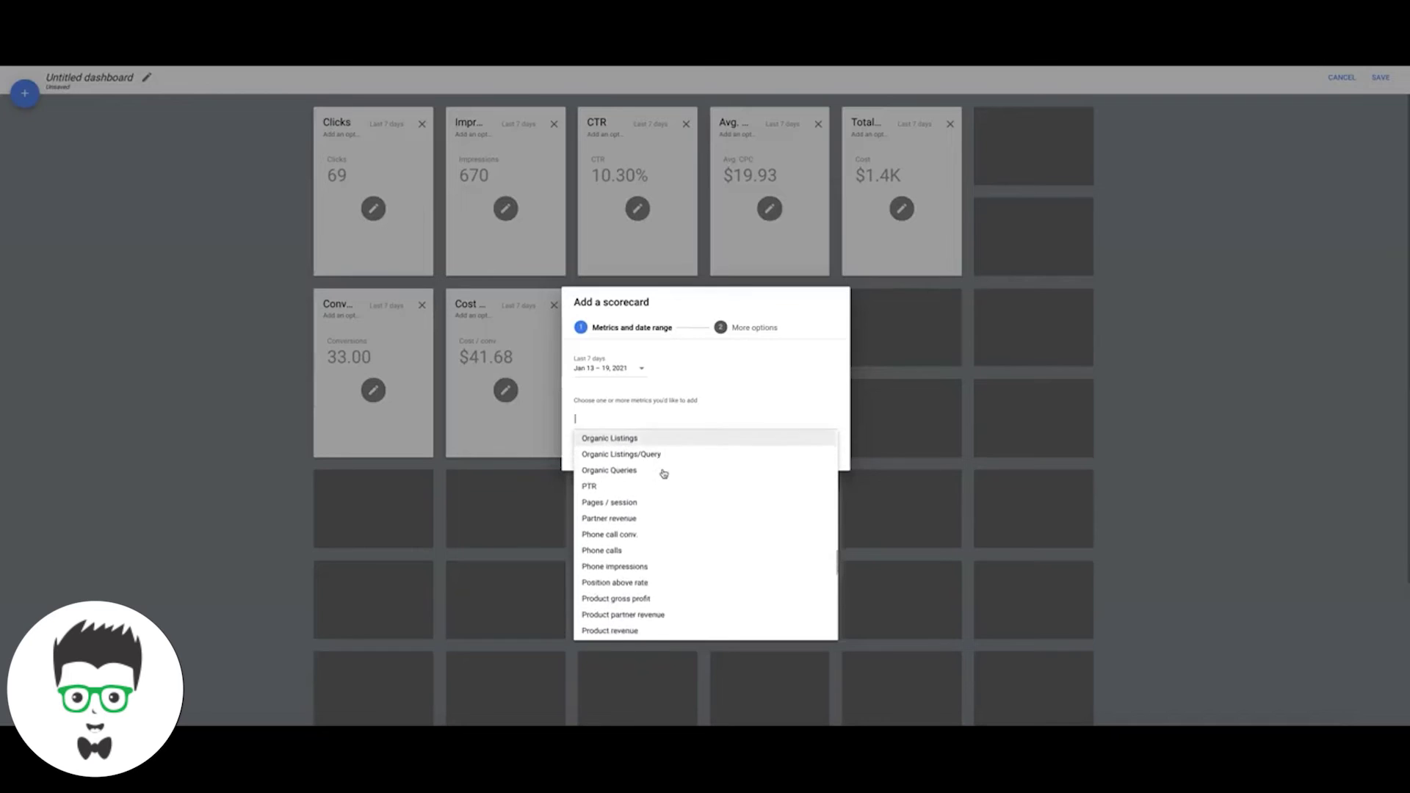
{"action": "scroll", "coordinate": [663, 473], "scroll_direction": "down", "scroll_amount": 5}
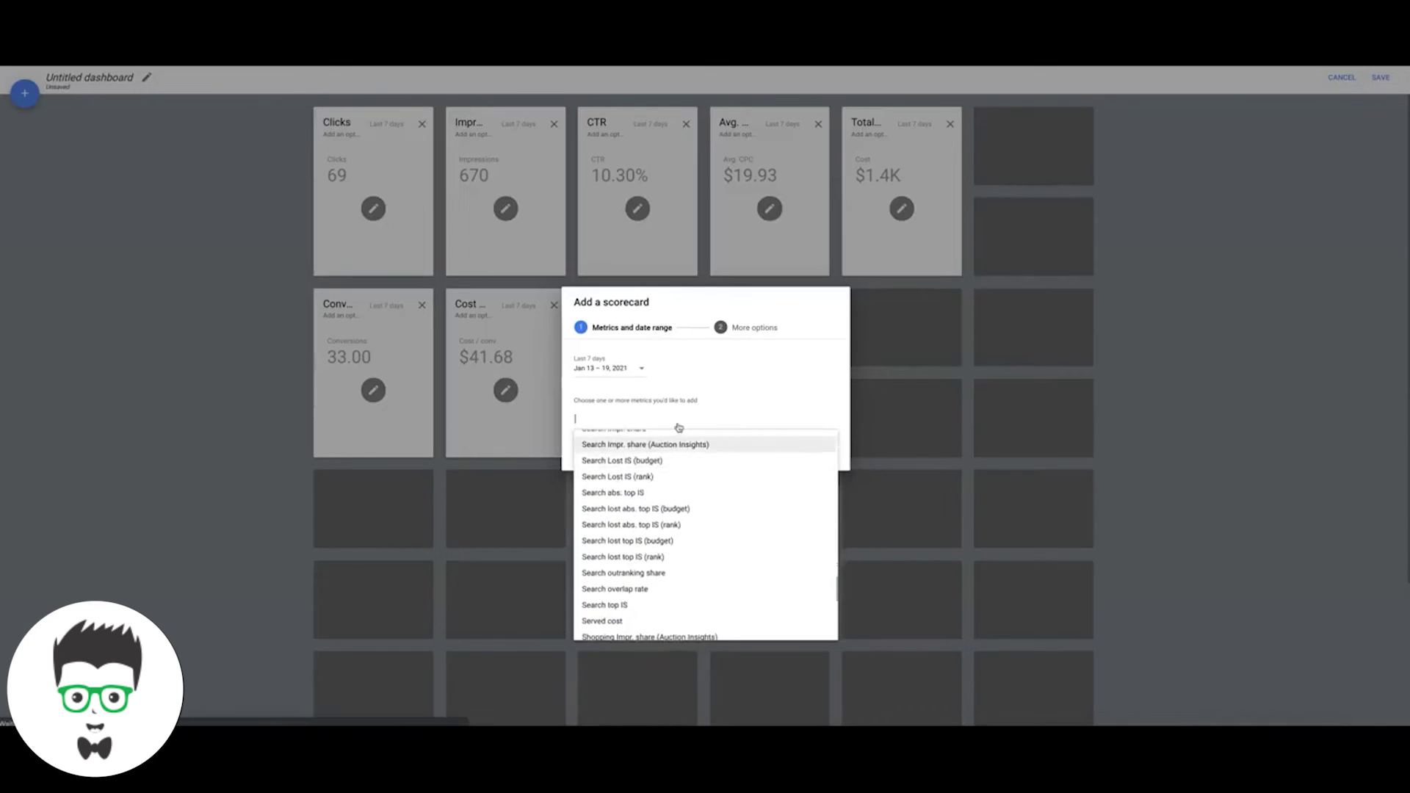
{"action": "left_click", "coordinate": [701, 367]}
{"action": "left_click", "coordinate": [787, 461]}
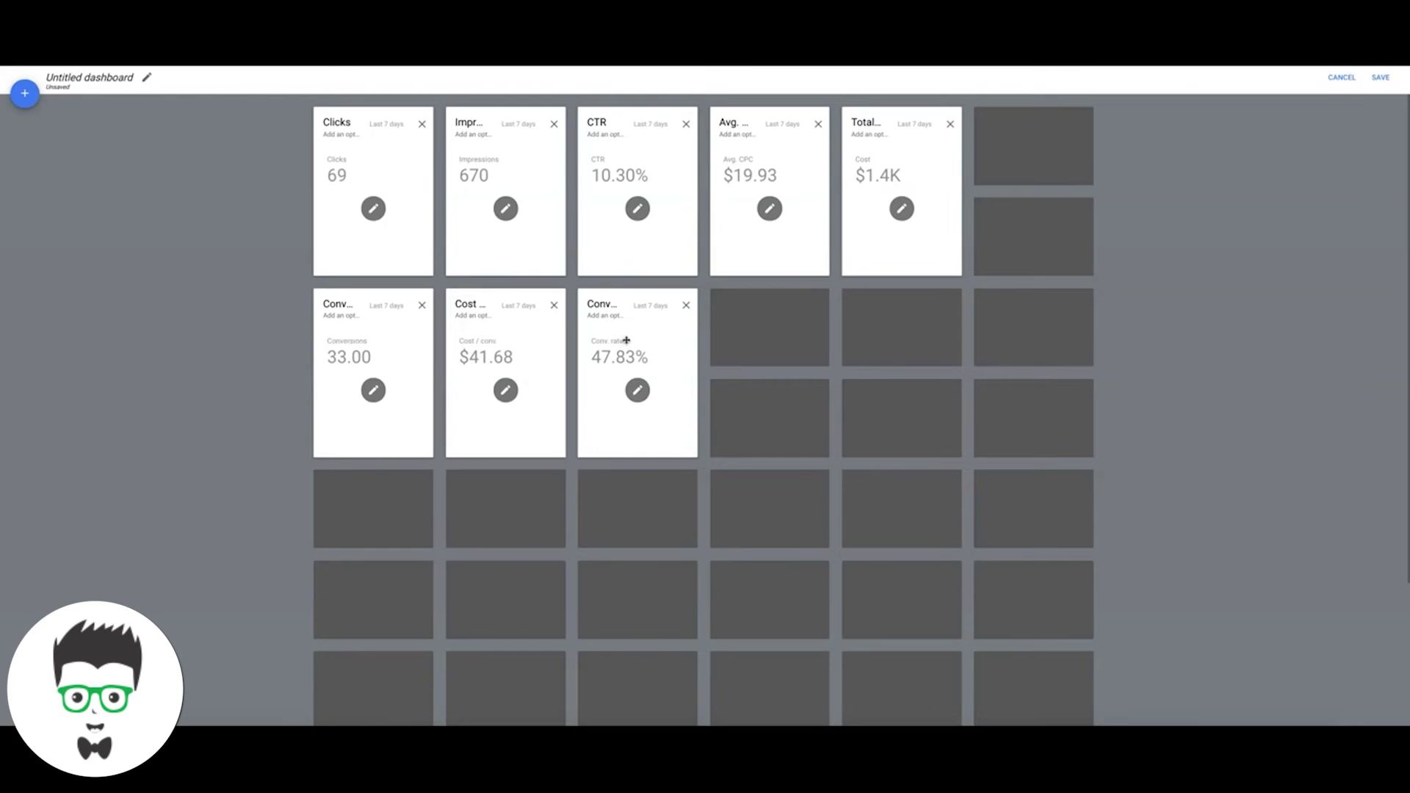
Save the eight-scorecard dashboard under the name 'demo report' and download it as a PDF
{"action": "left_click", "coordinate": [1380, 77]}
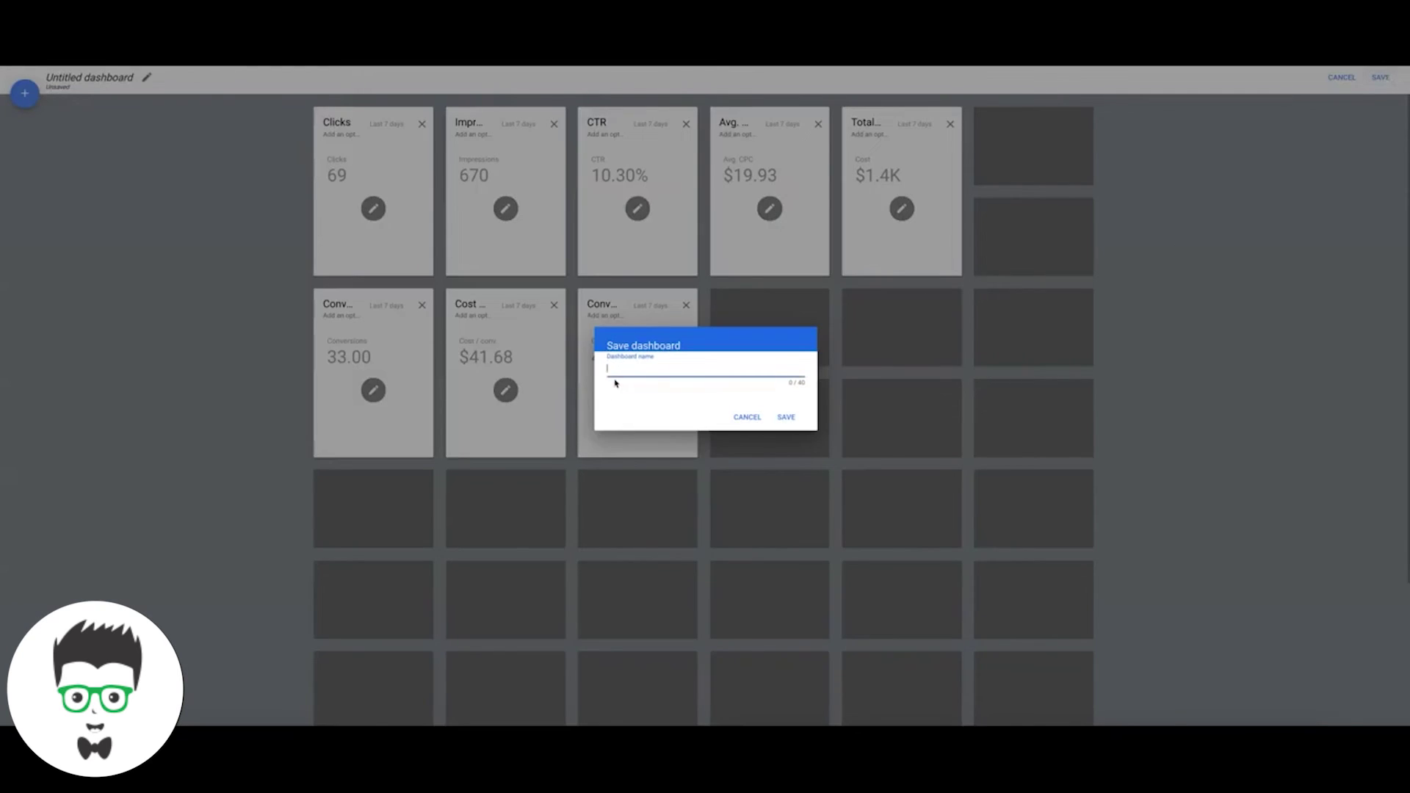
{"action": "type", "text": "demo report"}
{"action": "left_click", "coordinate": [785, 416]}
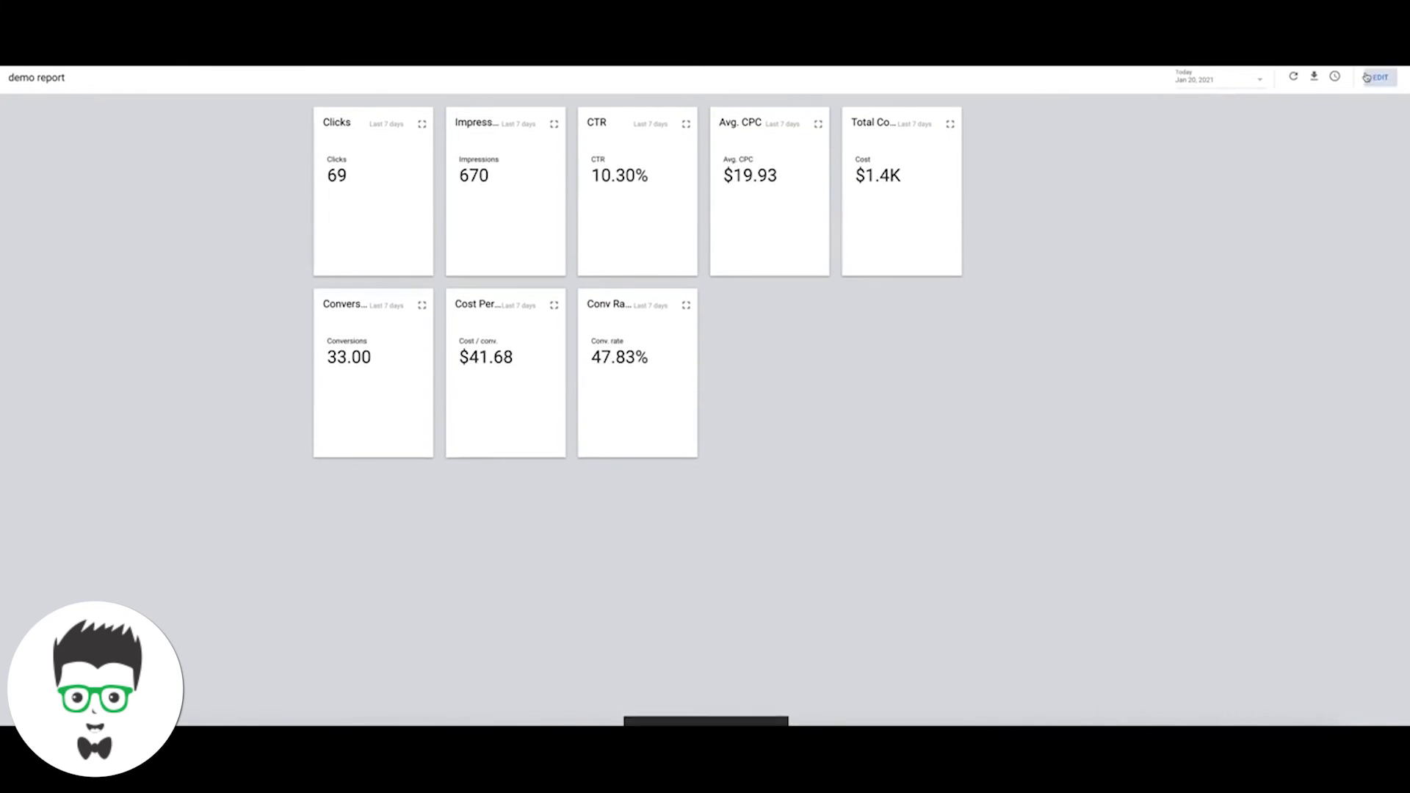
{"action": "left_click", "coordinate": [1315, 79]}
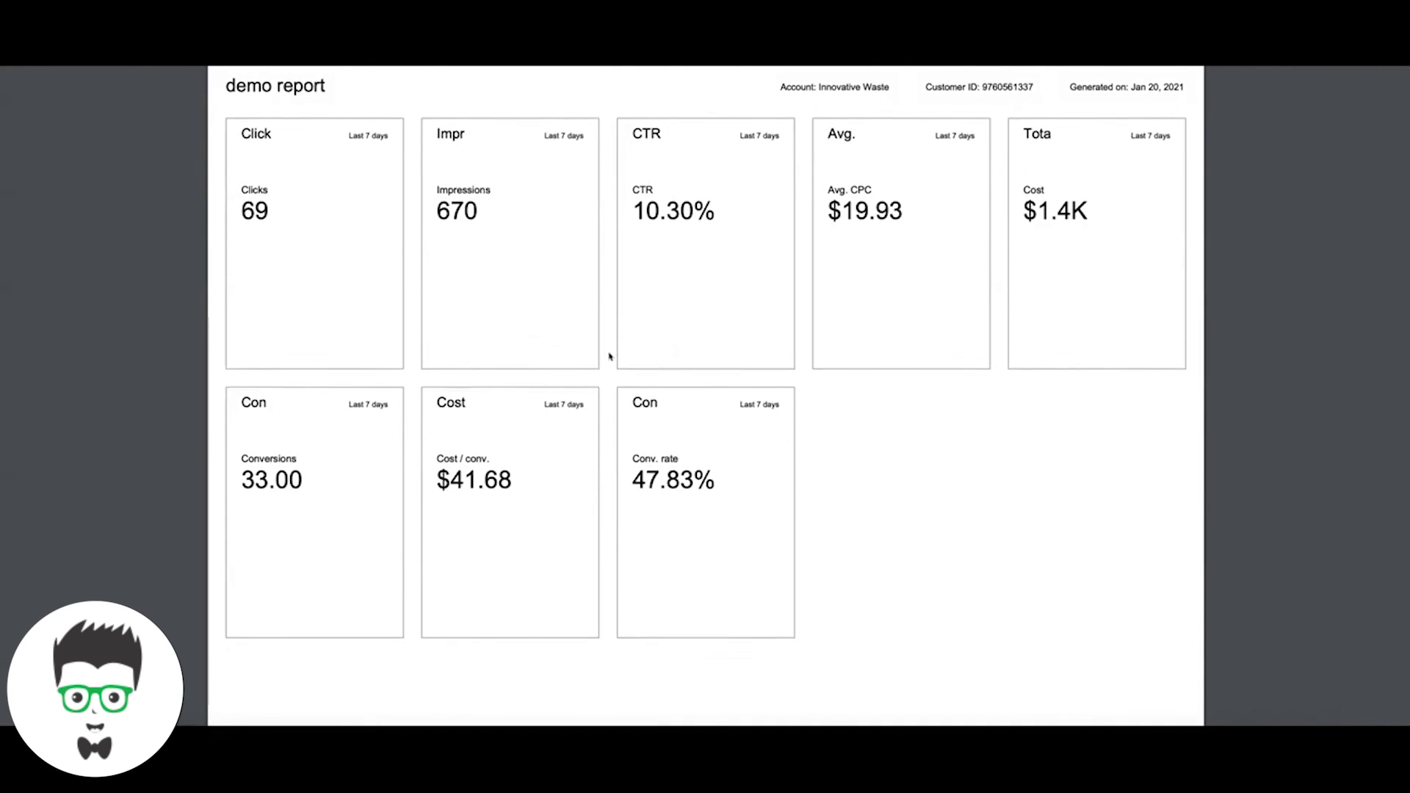
{"action": "scroll", "coordinate": [615, 355], "scroll_direction": "down", "scroll_amount": 3}
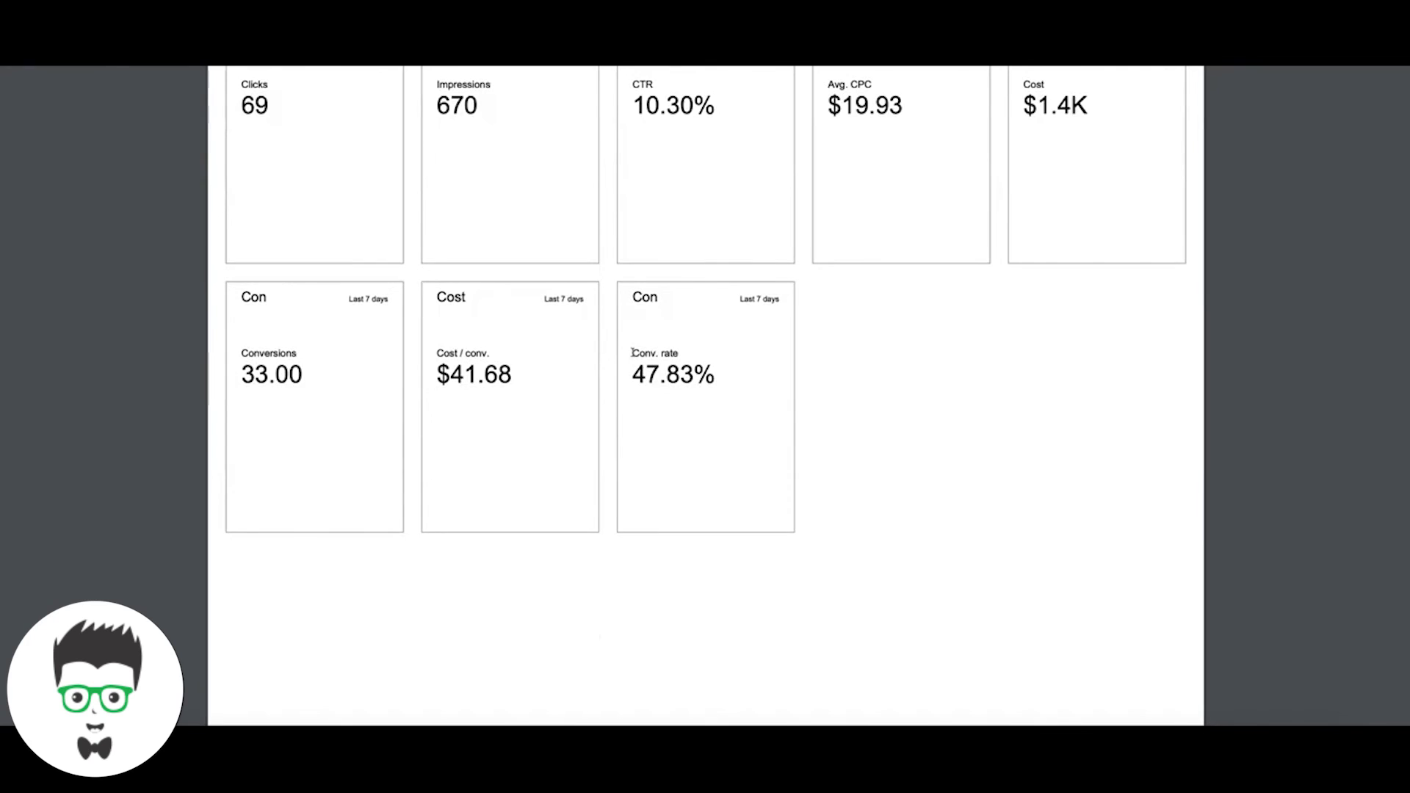
{"action": "scroll", "coordinate": [633, 349], "scroll_direction": "up", "scroll_amount": 3}
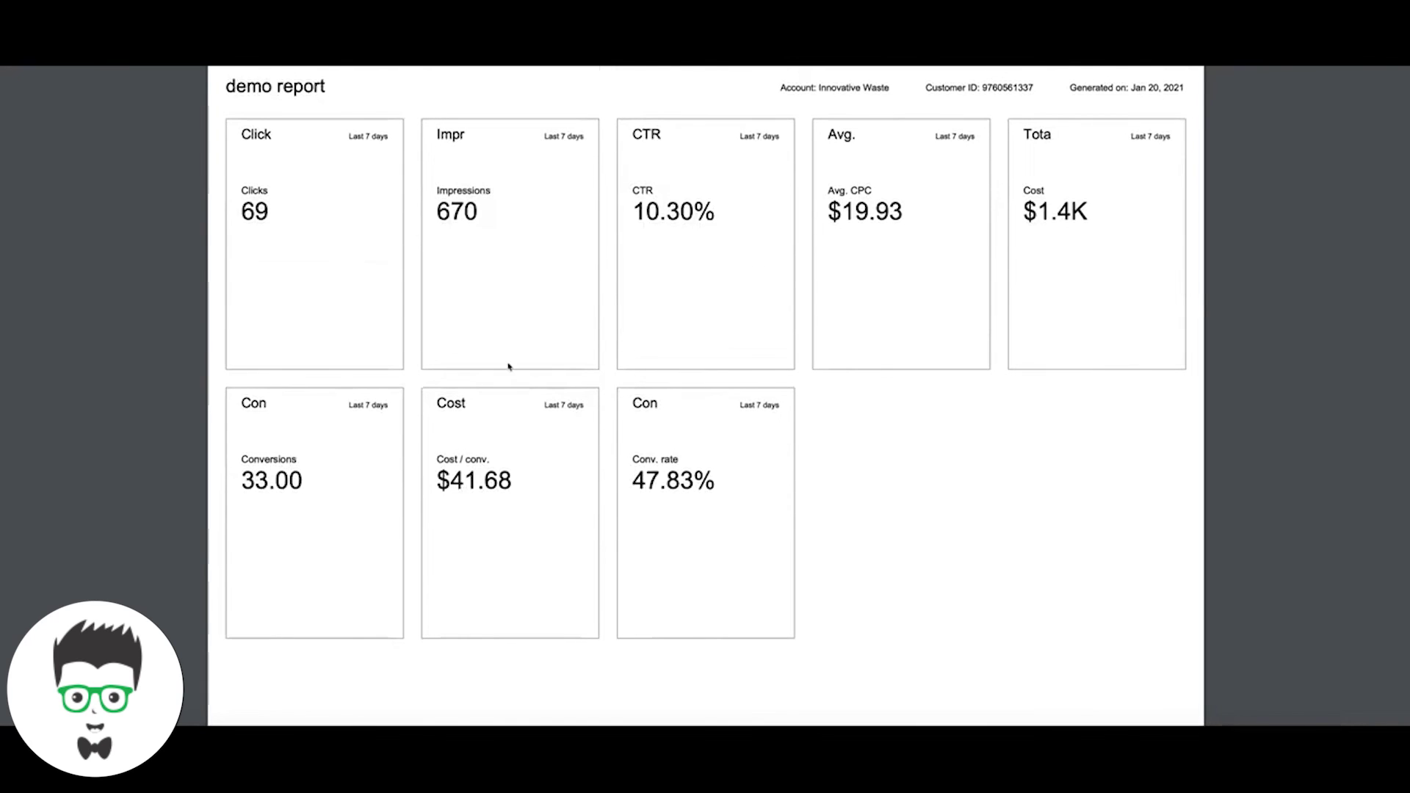